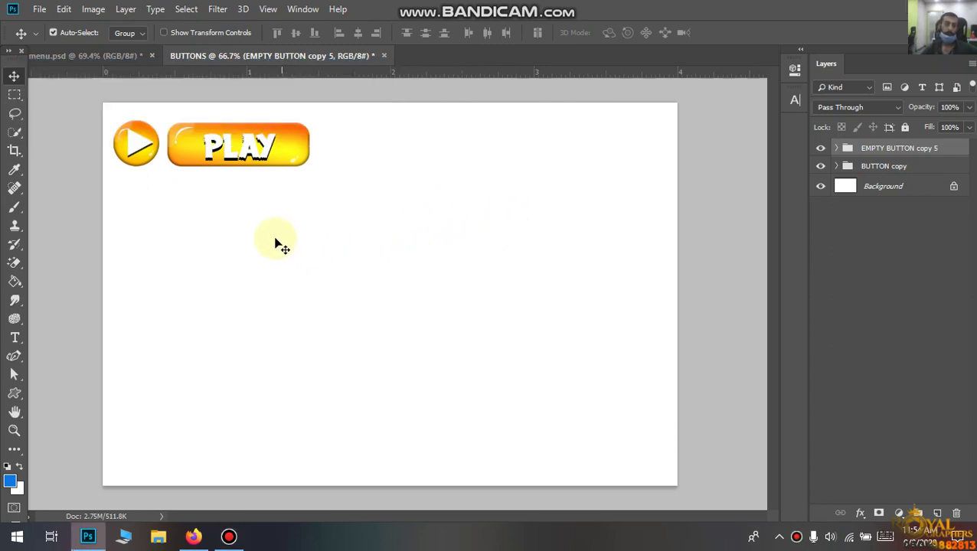
- Select the first PLAY button pair and Alt-drag copies down to build six rows
left_click(344, 143)
left_click_drag(345, 140, 115, 173)
mouse_move(246, 153)
left_mouse_down()
mouse_move(266, 380)
mouse_move(256, 374)
mouse_move(255, 441)
mouse_move(255, 418)
left_mouse_up()
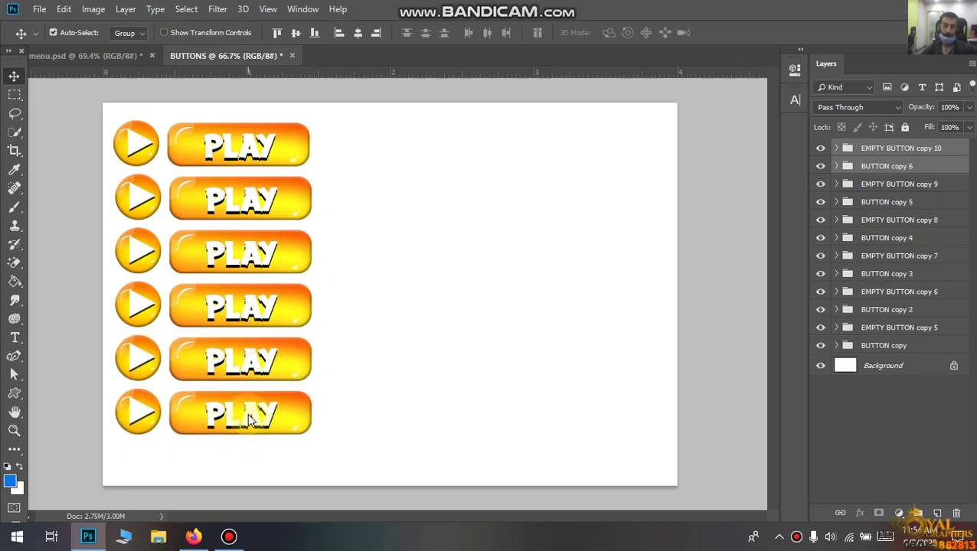
- Copy the six-row column to the canvas's right edge as a second column
left_click_drag(360, 113, 48, 459)
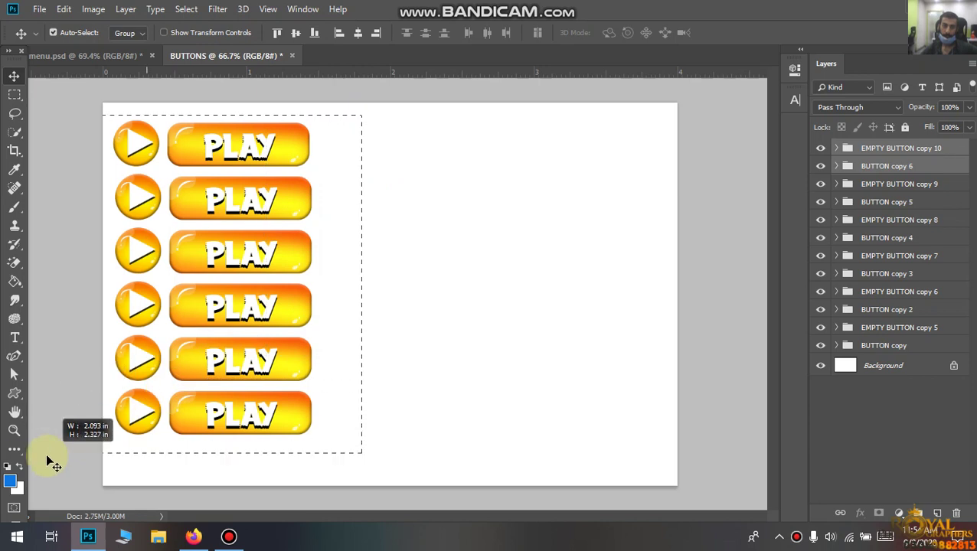
left_click_drag(218, 312, 588, 310)
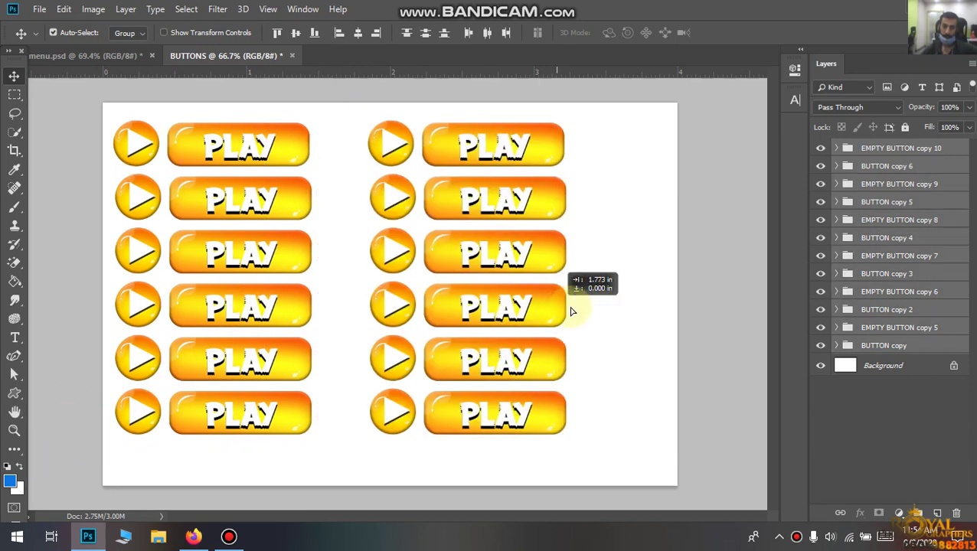
left_click_drag(583, 309, 579, 314)
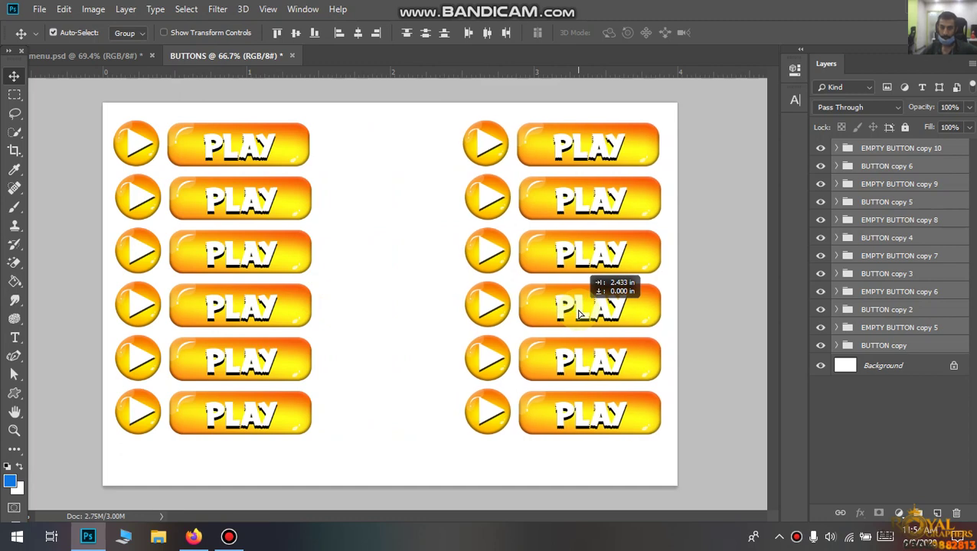
left_click_drag(578, 313, 580, 315)
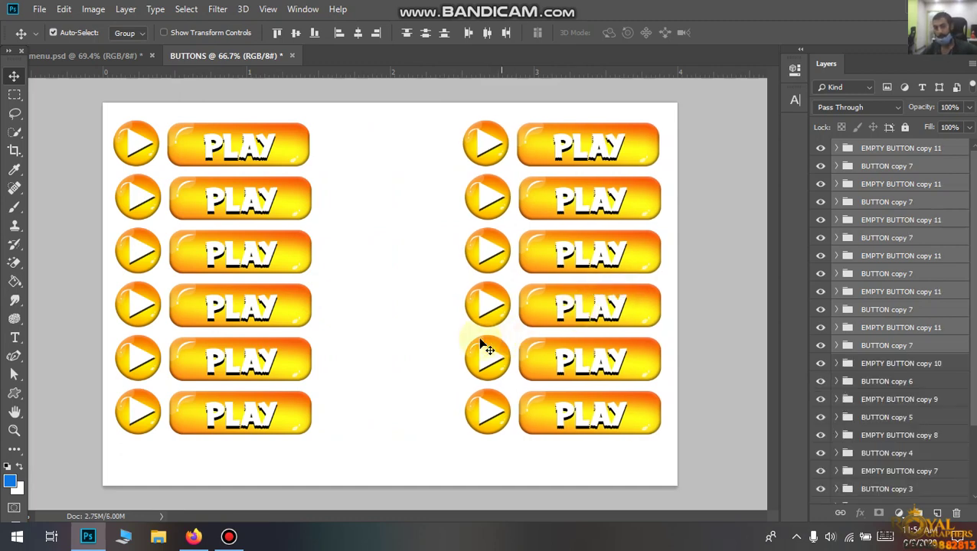
left_click(414, 322)
- Set the Move tool's Auto-Select to Layer instead of Group
scroll(391, 225, "down", 1)
scroll(391, 226, "up", 1)
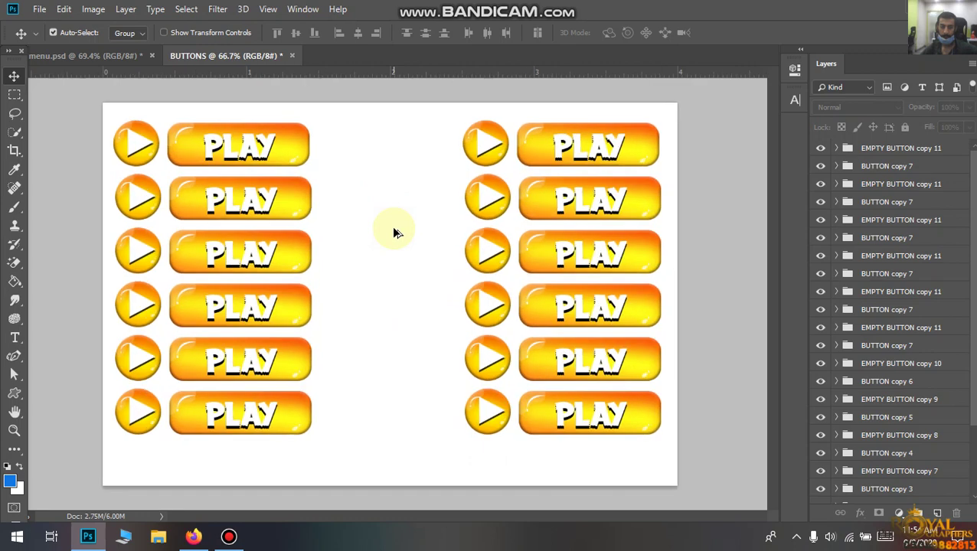
scroll(395, 228, "up", 1)
left_click(130, 33)
left_click(134, 42)
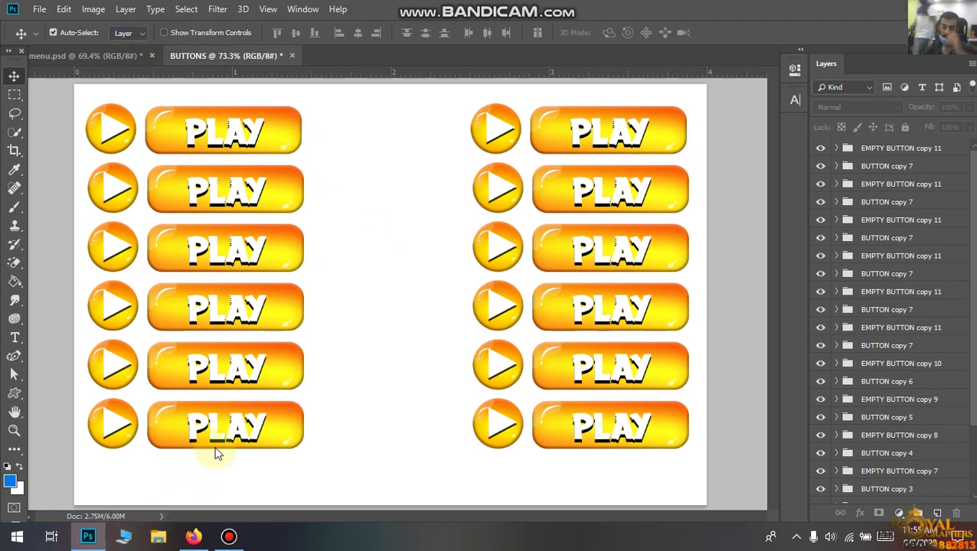
key("super+e")
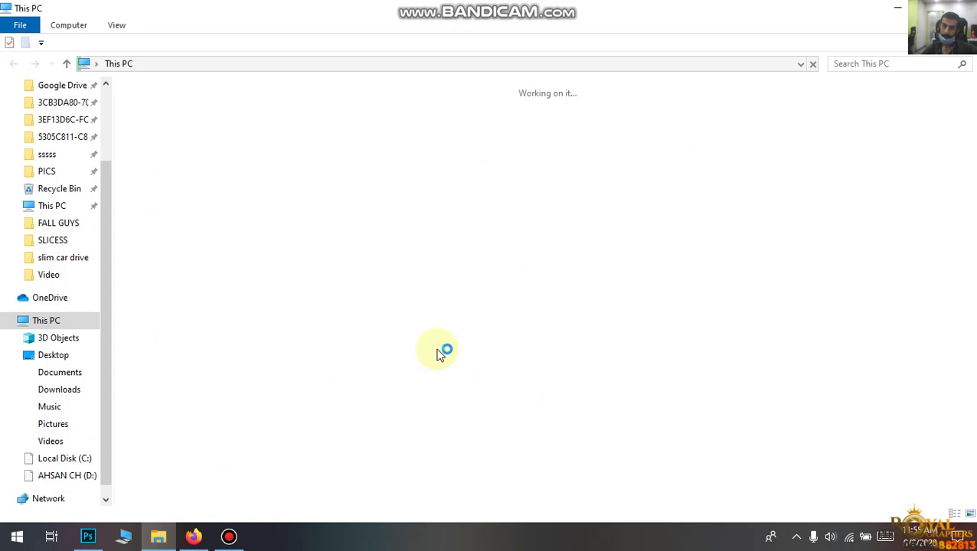
- Open buttons.psd from drive D: in UI > project folder > slim car drive
left_click(420, 210)
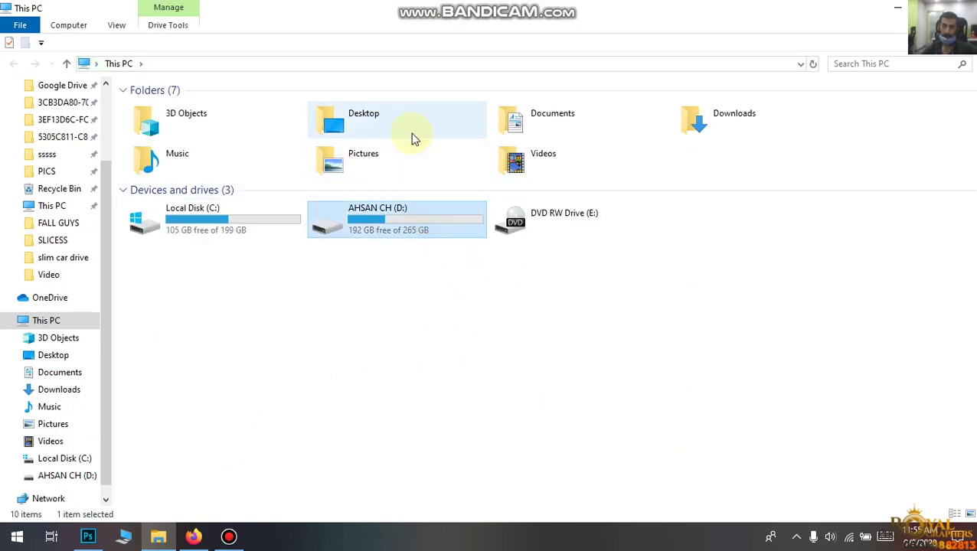
double_click(381, 229)
double_click(780, 119)
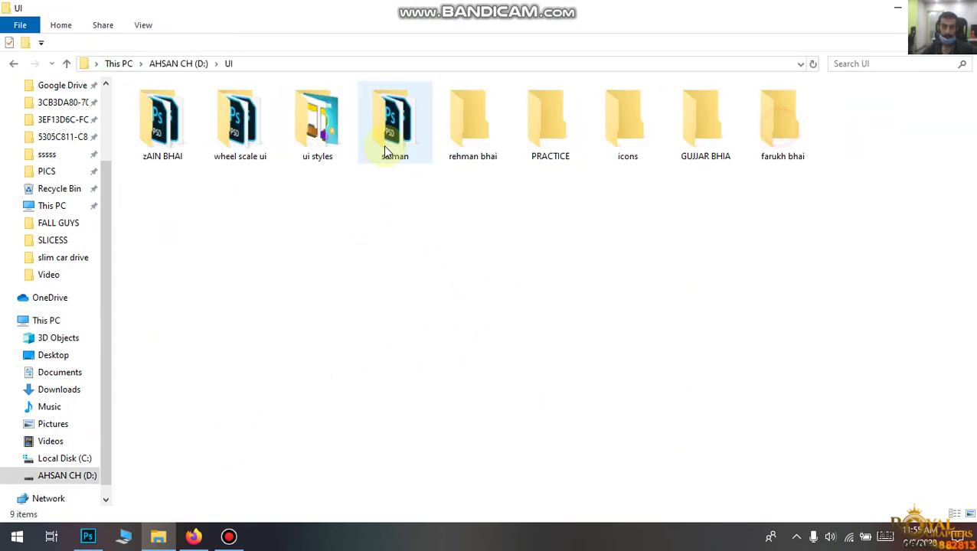
double_click(170, 135)
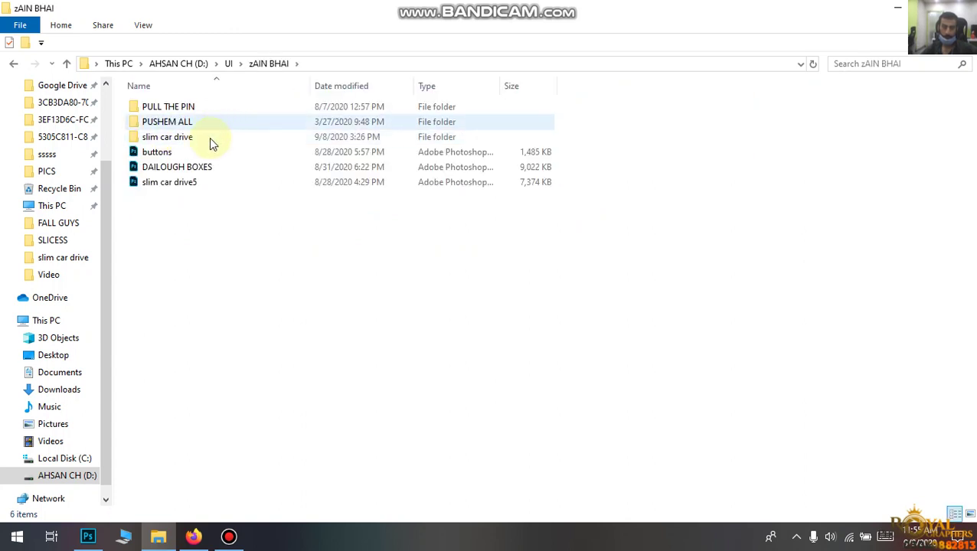
left_click(198, 145)
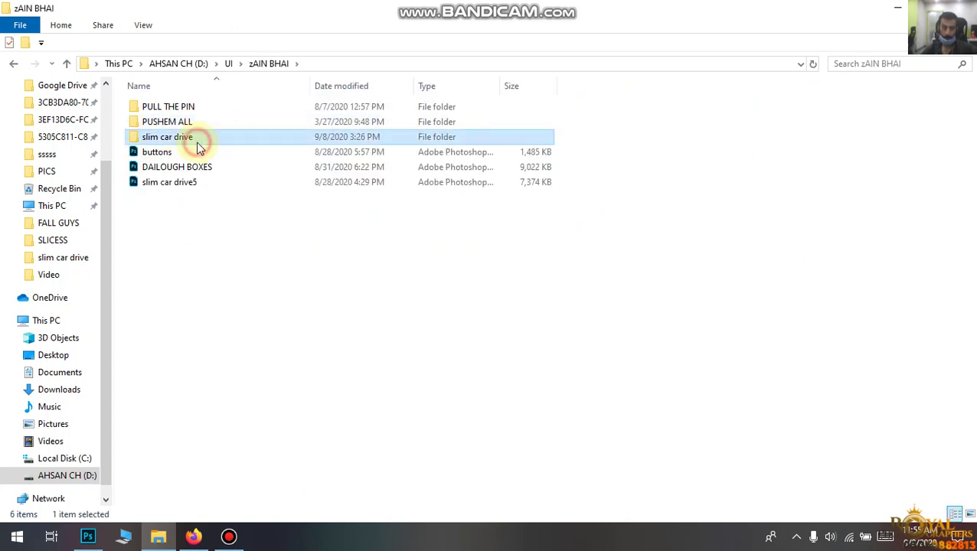
double_click(198, 145)
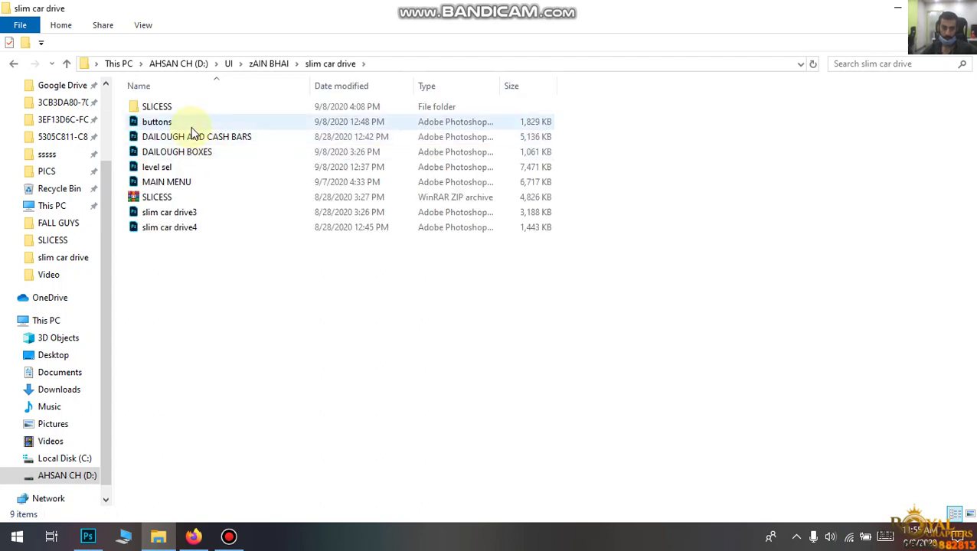
double_click(195, 129)
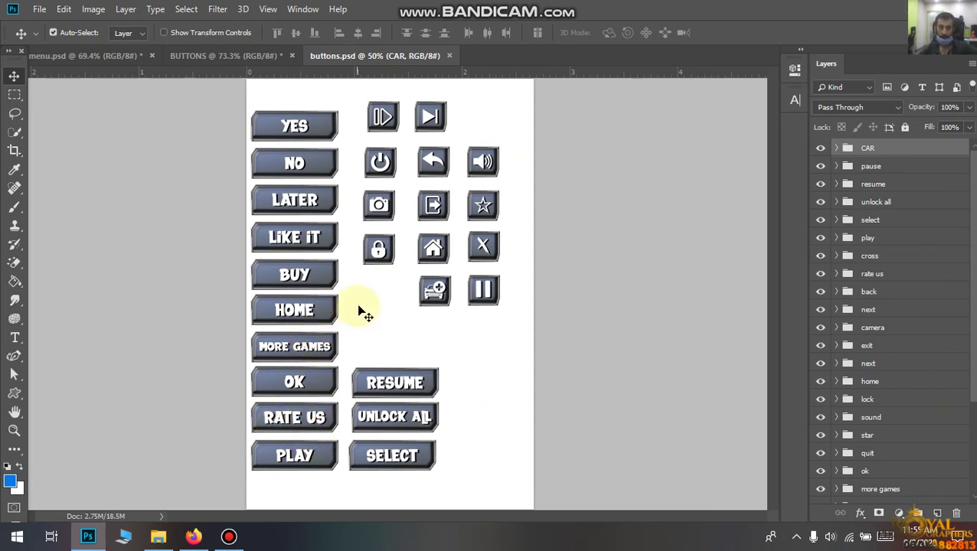
- Shift-select the YES, NO, LATER, LIKE IT, BUY and HOME text labels
scroll(336, 277, "up", 1)
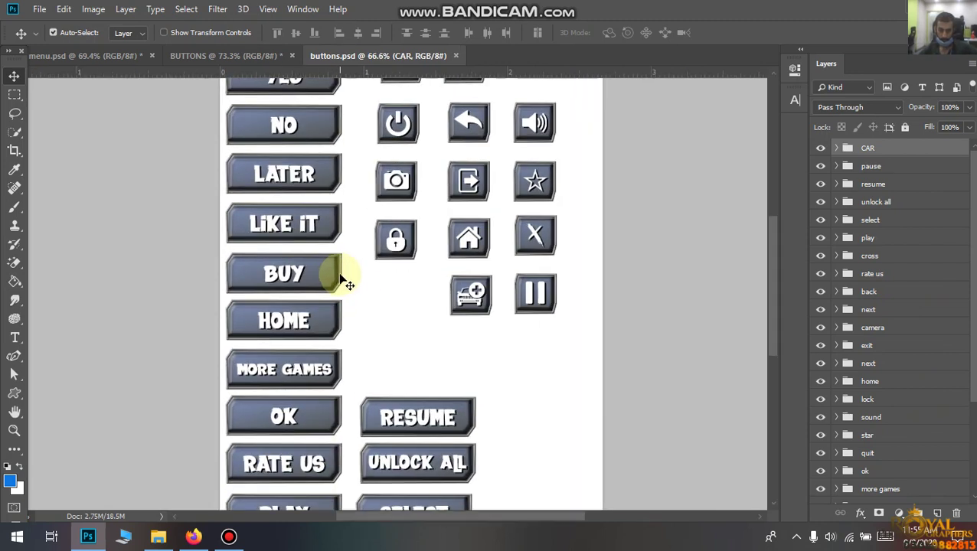
scroll(343, 280, "down", 1)
scroll(337, 277, "down", 1)
scroll(396, 307, "up", 1)
scroll(393, 301, "down", 1)
scroll(390, 291, "down", 1)
left_click(392, 290)
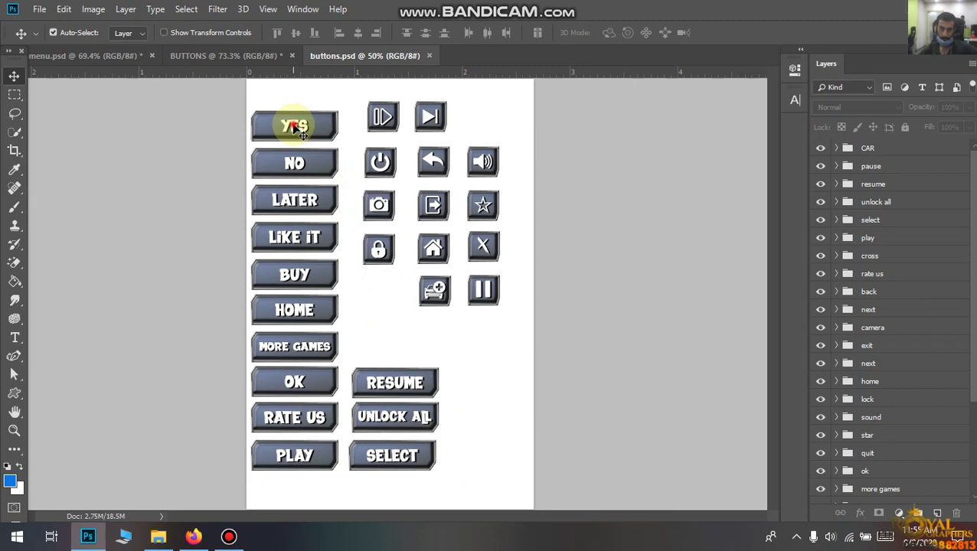
left_click(297, 127)
left_click(297, 166)
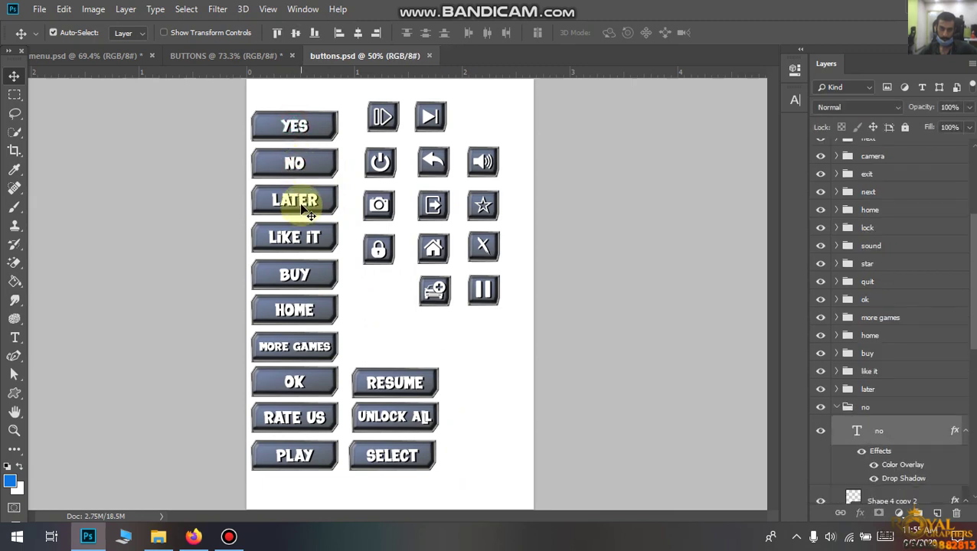
left_click(310, 215)
left_click(315, 249)
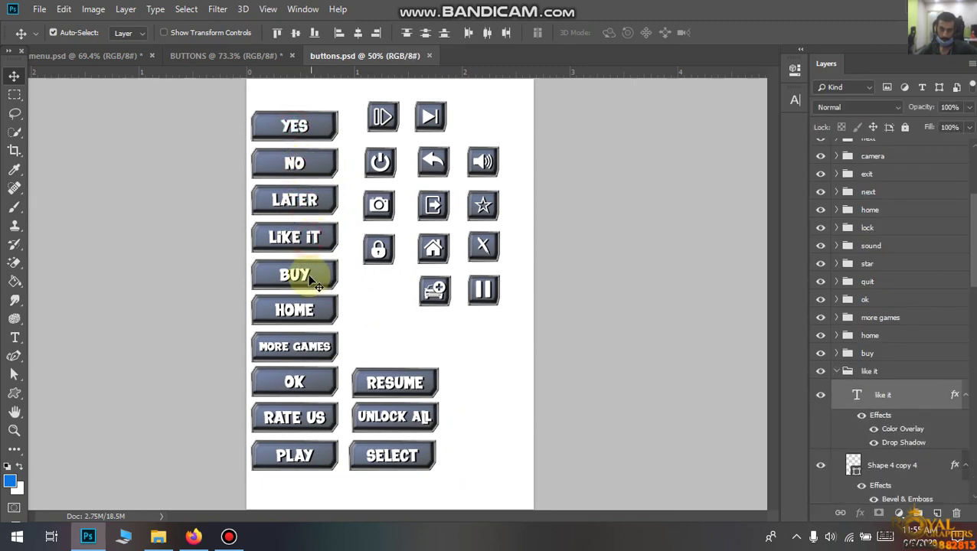
left_click(314, 285)
left_click(306, 311)
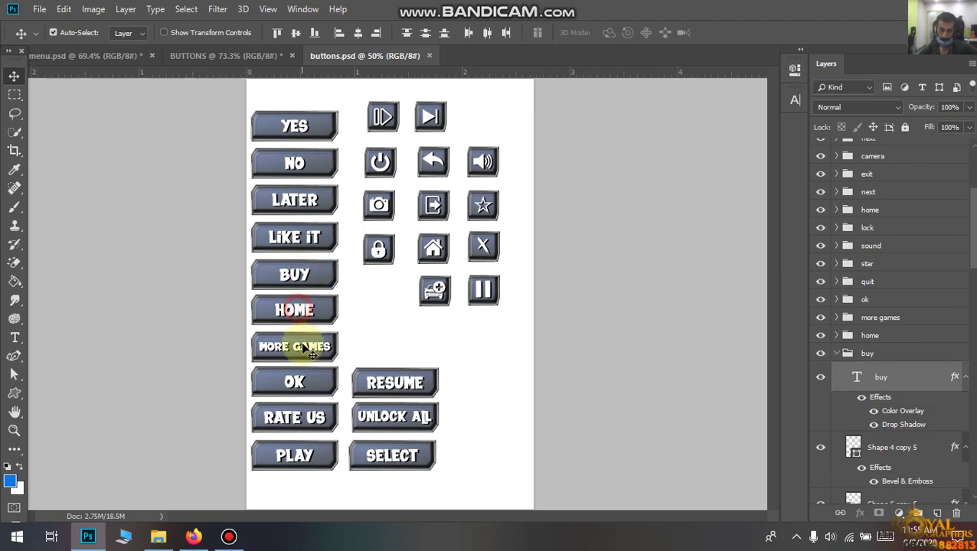
- Add MORE GAMES, OK, RATE US, PLAY, UNLOCK ALL and SELECT, then drag them toward the orange sheet
left_click(302, 346)
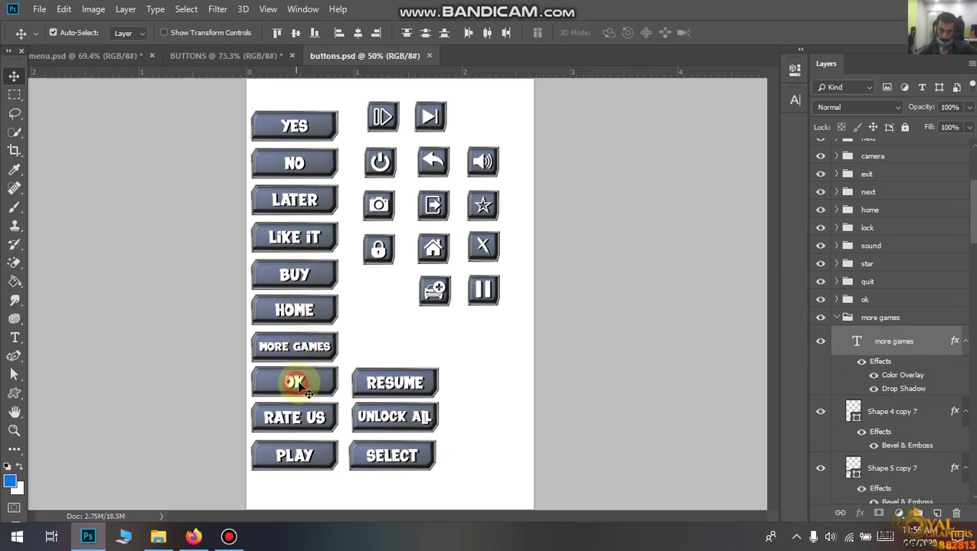
left_click(302, 385)
left_click(314, 425)
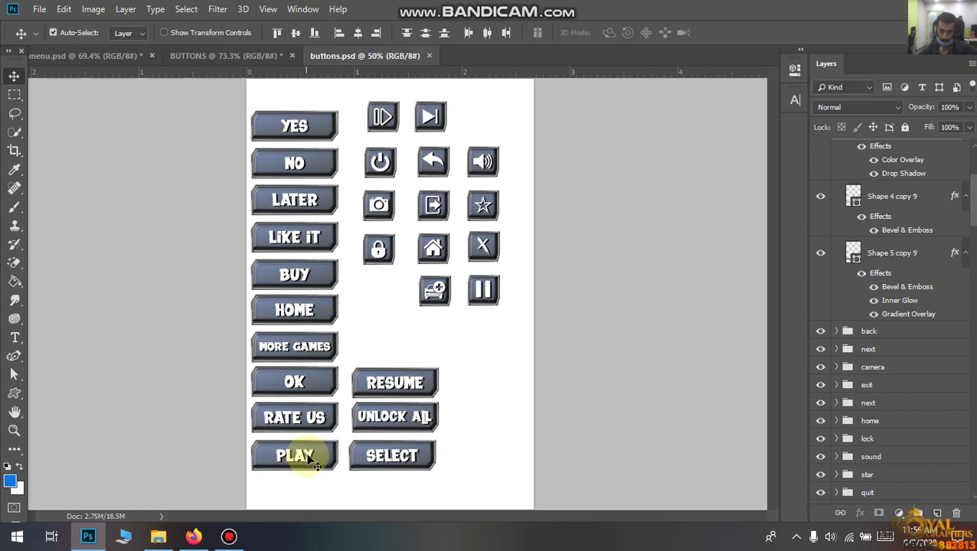
left_click(335, 415)
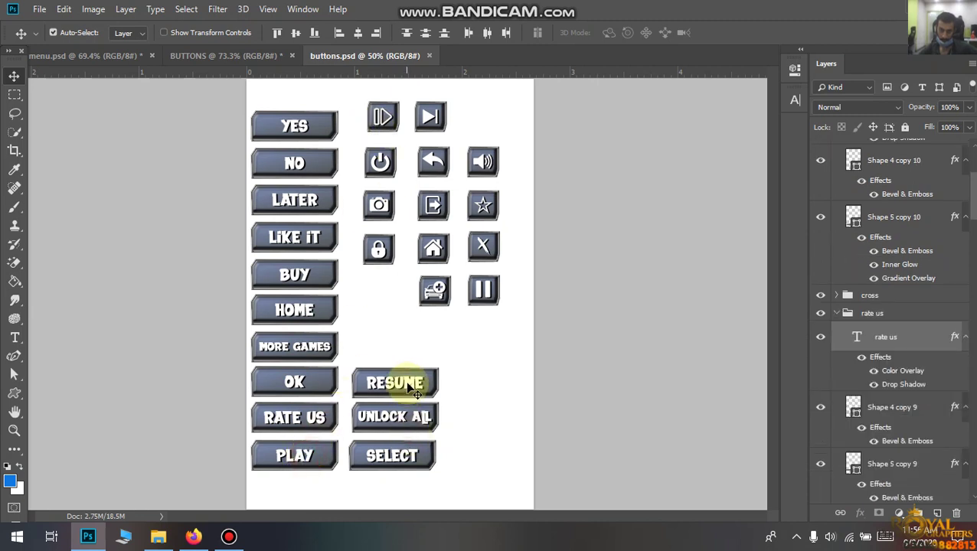
left_click(416, 413)
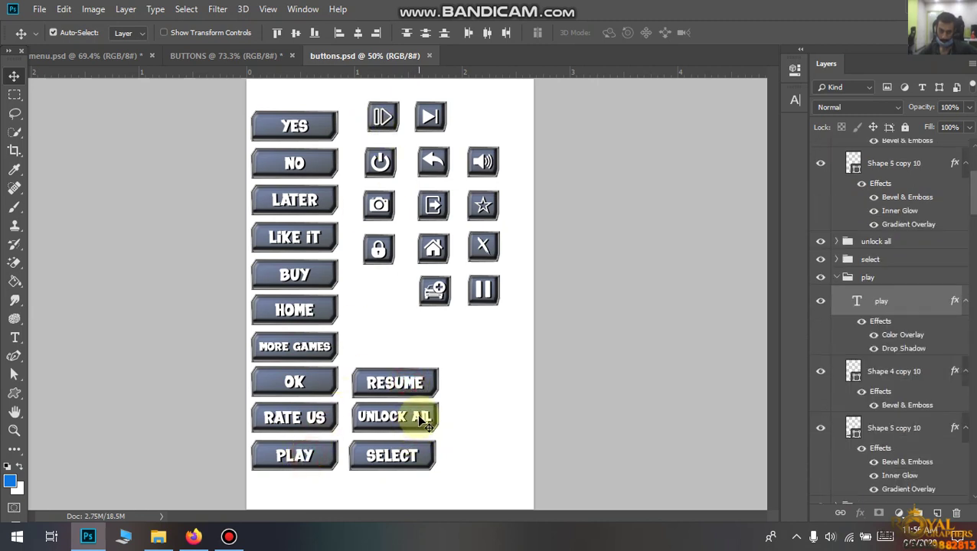
left_click(421, 461)
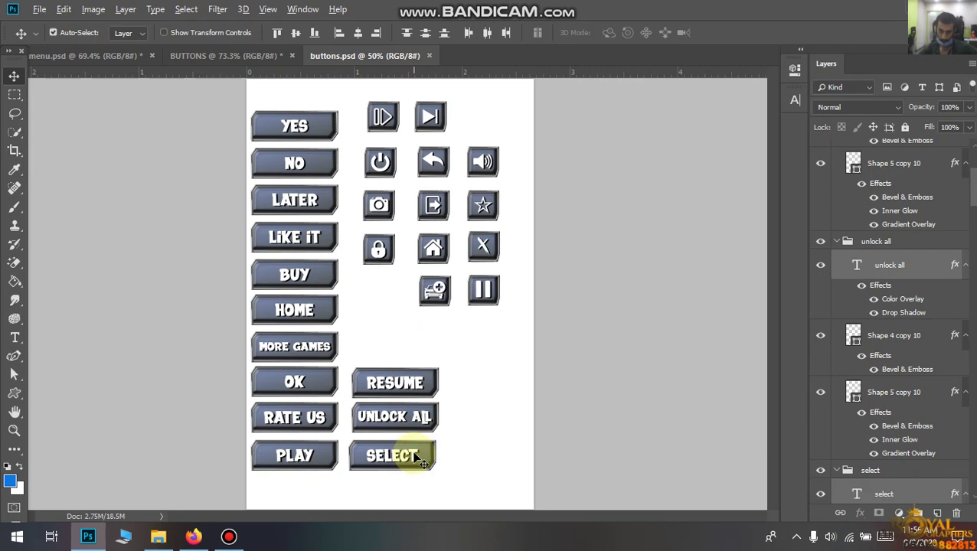
left_click_drag(417, 458, 306, 126)
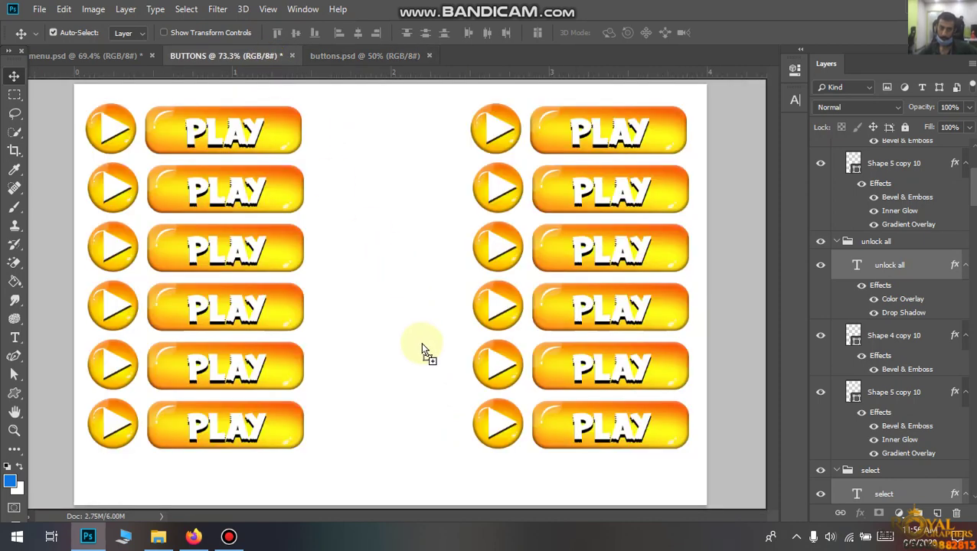
- Drop the labels into BUTTONS, scale them to about 75.6%, and place them between the PLAY columns
left_click_drag(306, 127, 422, 340)
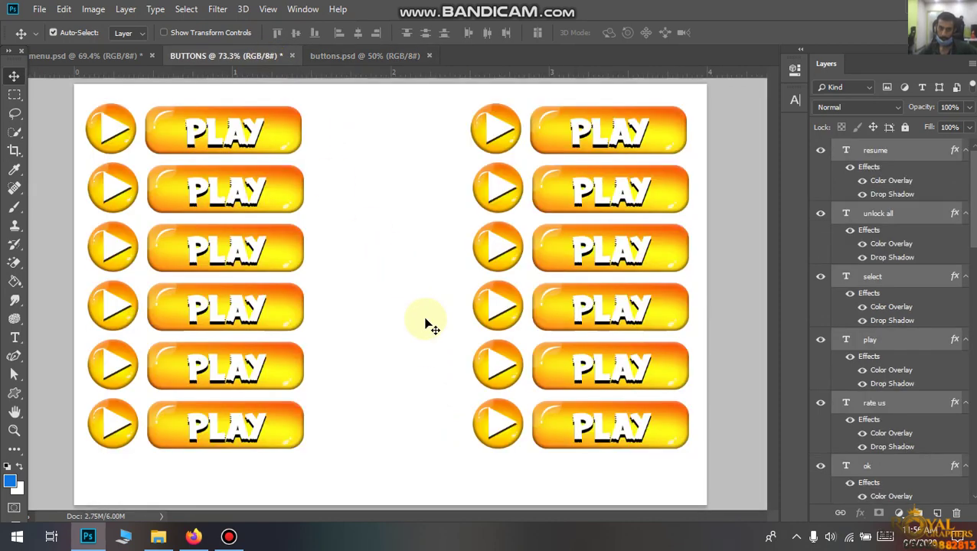
scroll(438, 330, "down", 3)
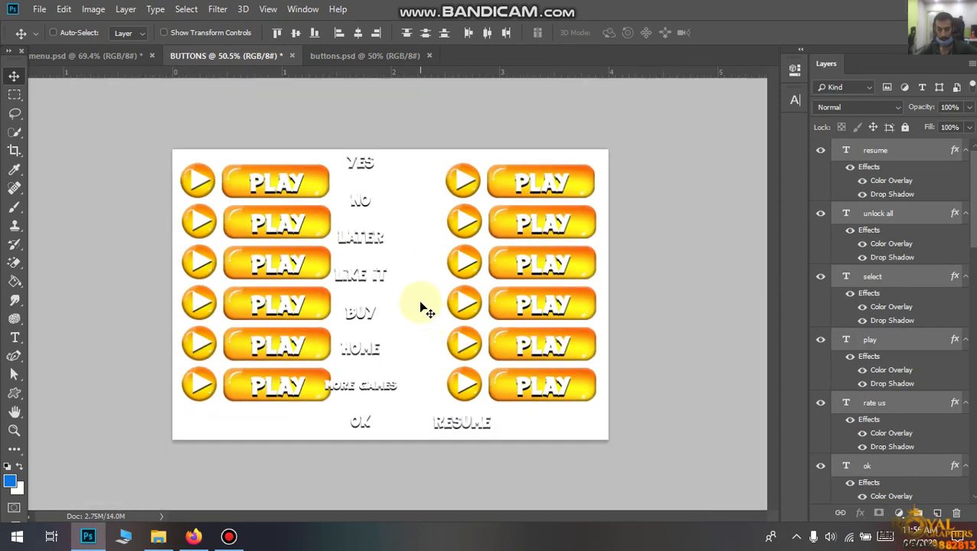
key("ctrl+t")
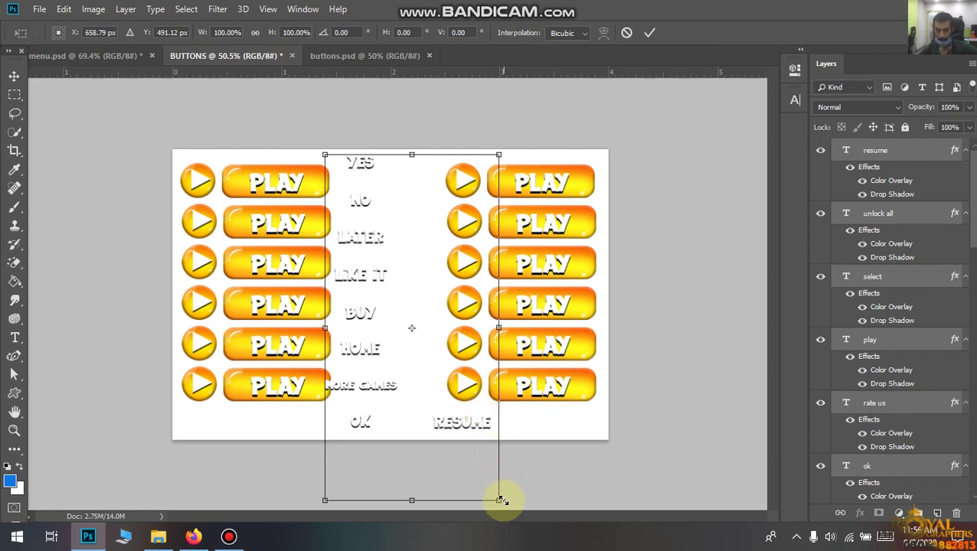
left_click_drag(499, 500, 475, 459)
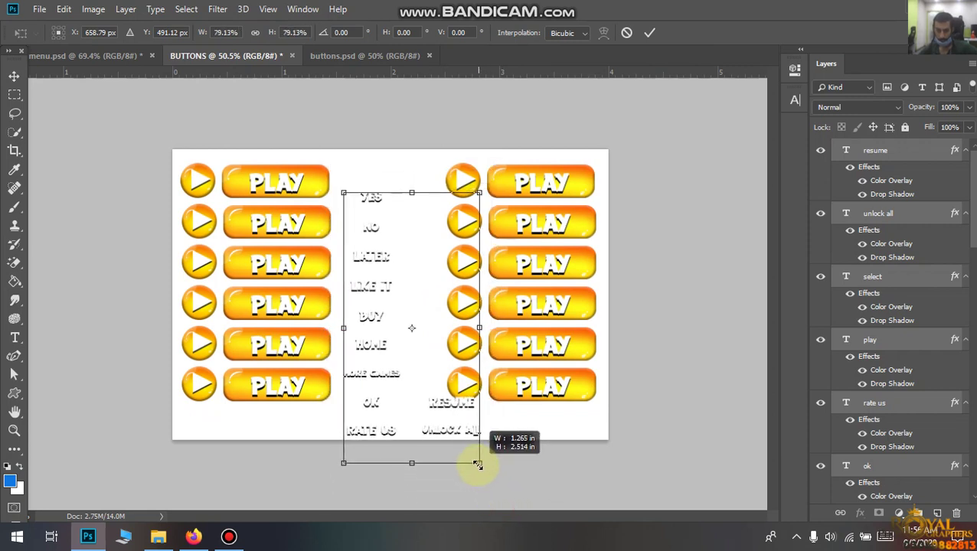
left_click_drag(443, 406, 432, 367)
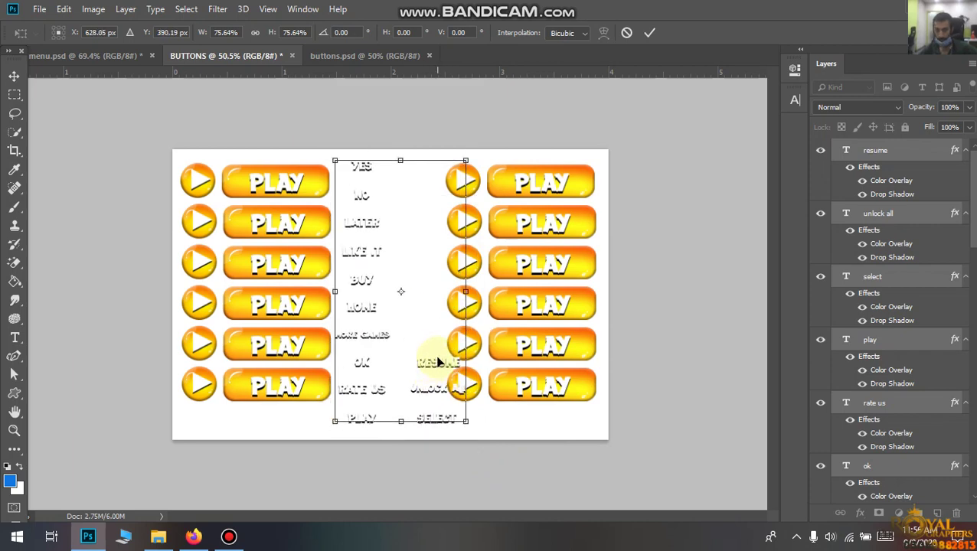
key("Return")
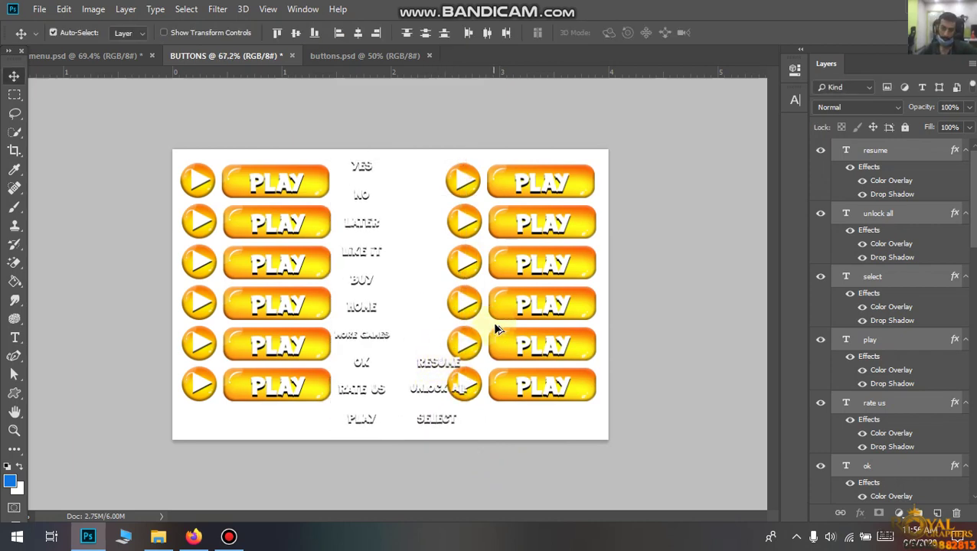
scroll(493, 321, "up", 2)
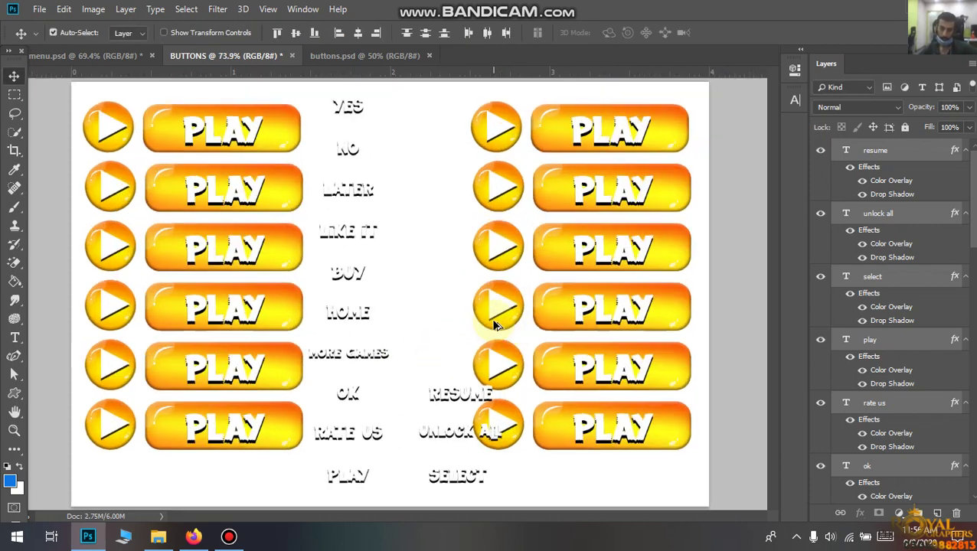
- Relabel the first two left-column buttons YES and NO
left_click(233, 134)
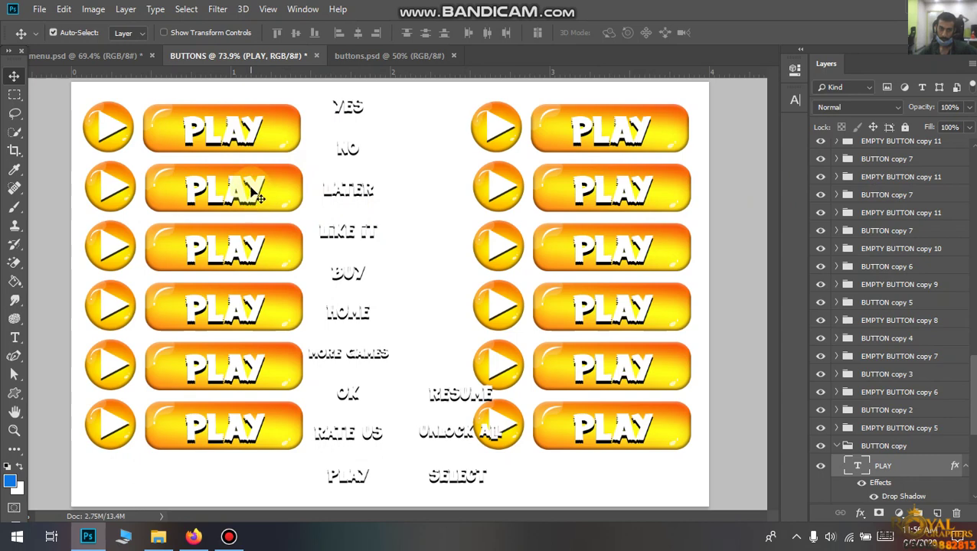
double_click(856, 466)
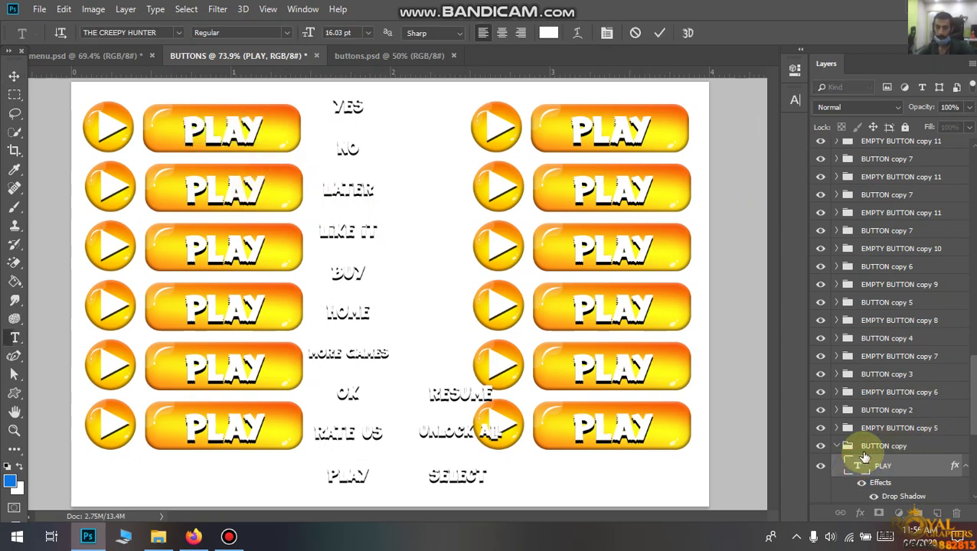
type("YES")
key("ctrl+Return")
key("v")
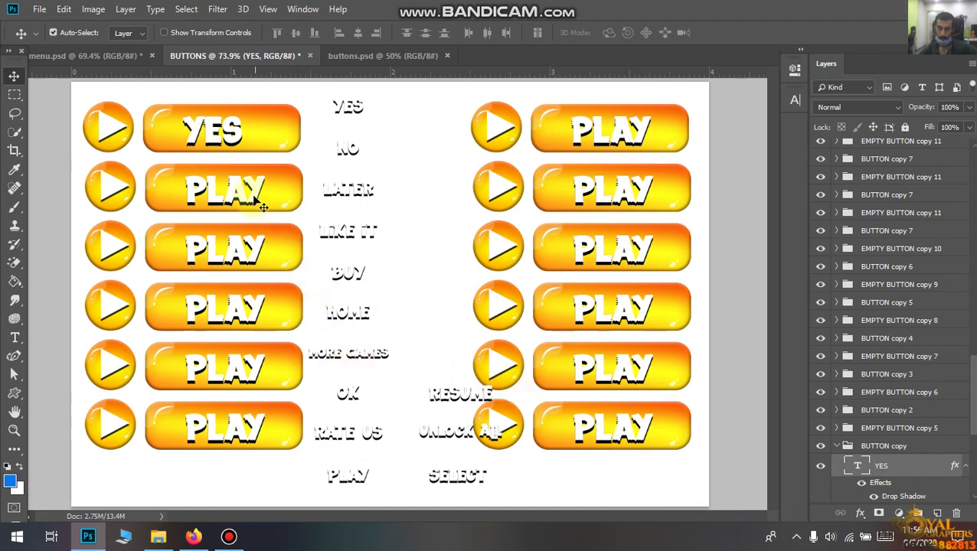
left_click(260, 209)
double_click(855, 428)
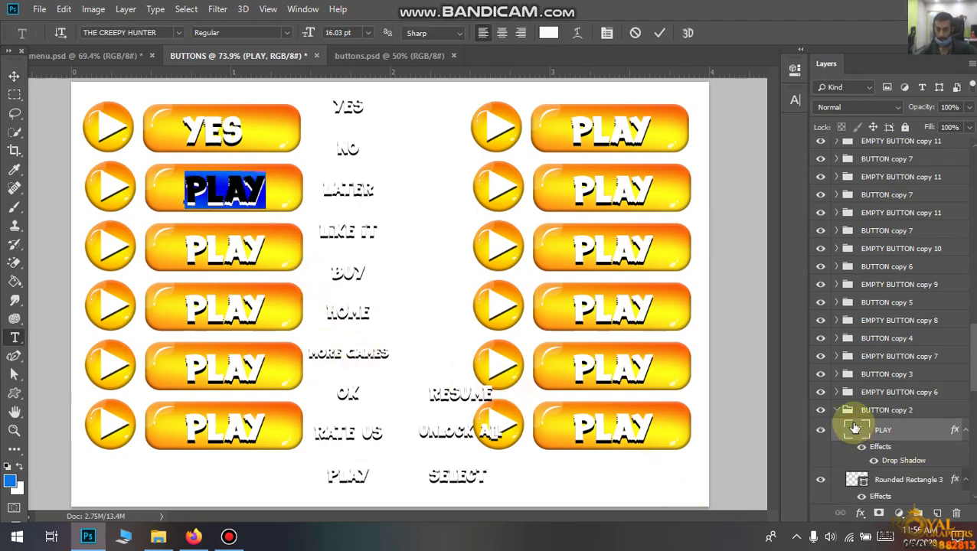
type("NO")
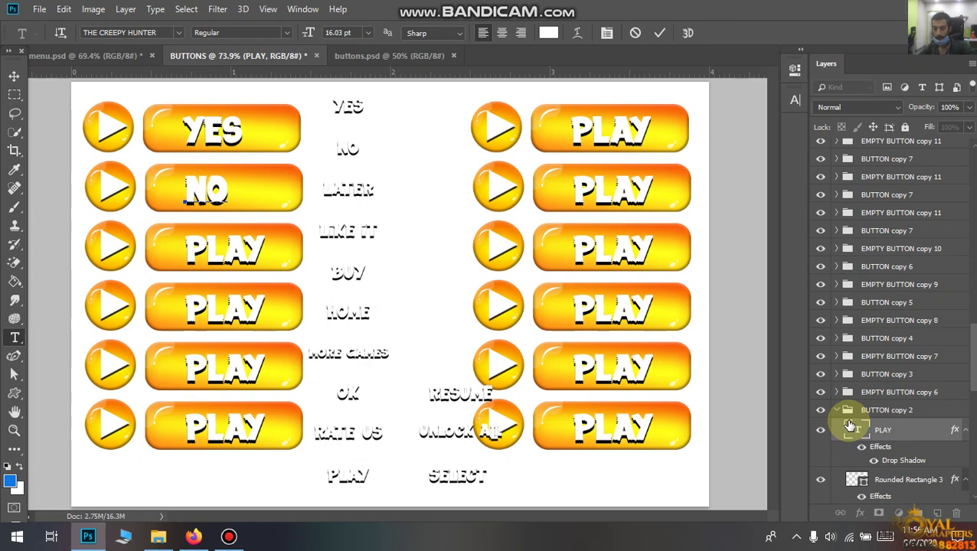
key("ctrl+Return")
key("v")
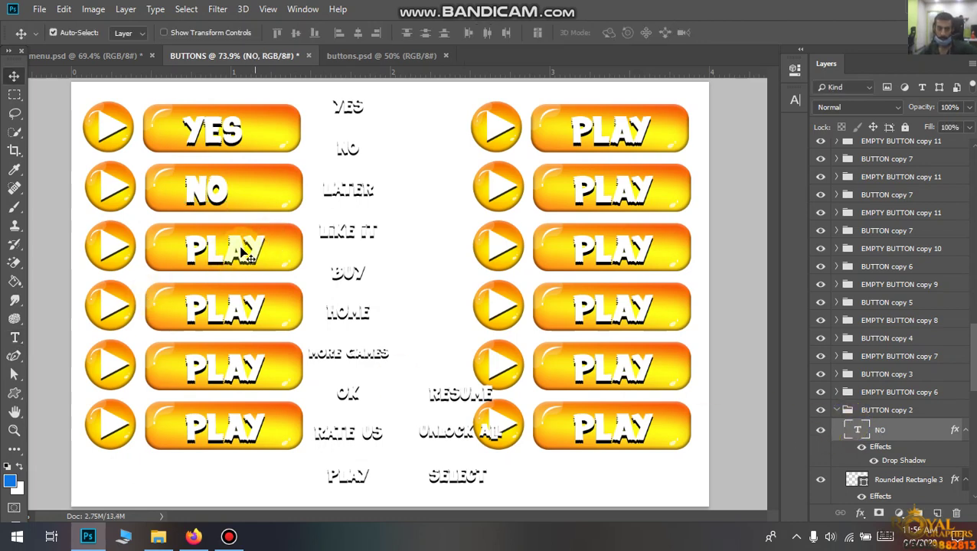
- Relabel the third and fourth left-column buttons OK and LATER
left_click(239, 253)
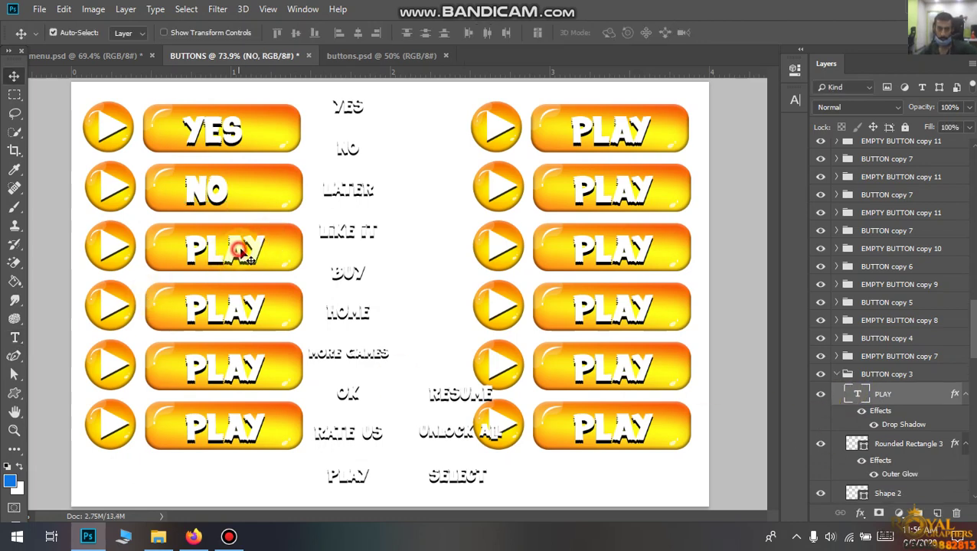
double_click(857, 393)
type("OK")
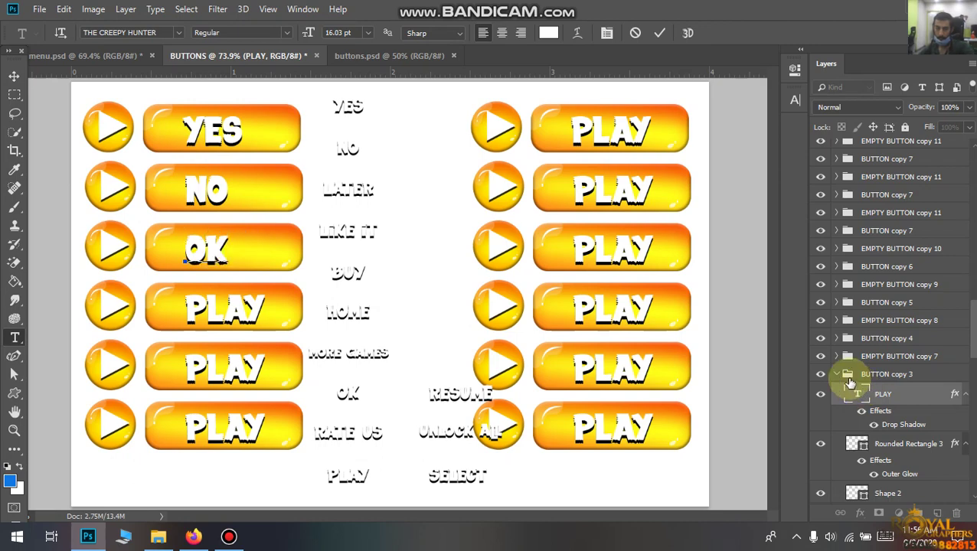
key("ctrl+Return")
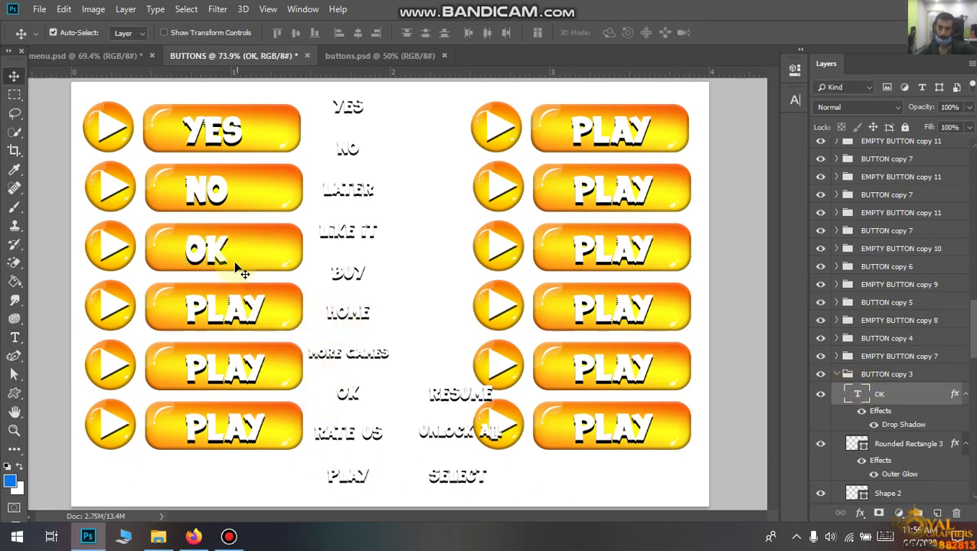
left_click(250, 306)
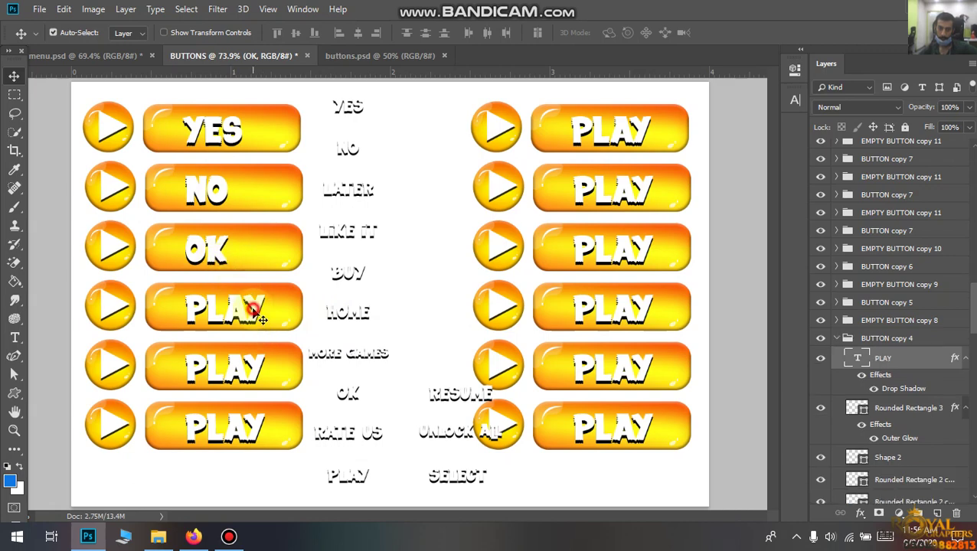
double_click(855, 358)
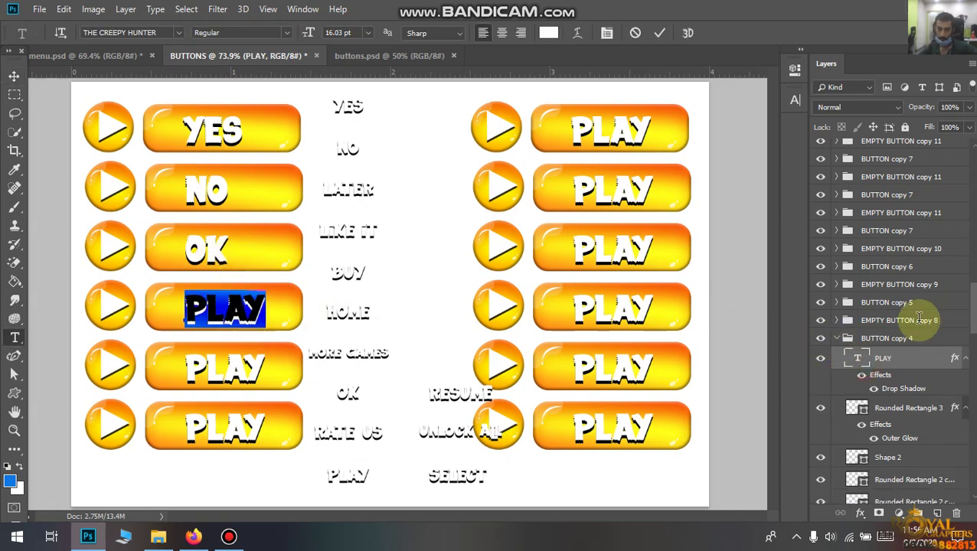
type("LATER")
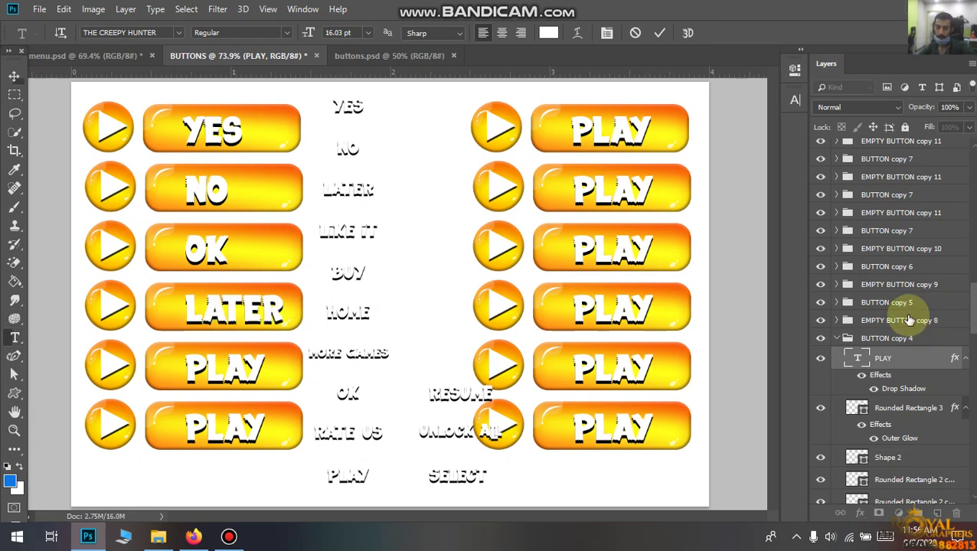
key("ctrl+Return")
- Relabel the fifth and bottom left-column buttons LIKE IT and BUY
left_click(252, 355)
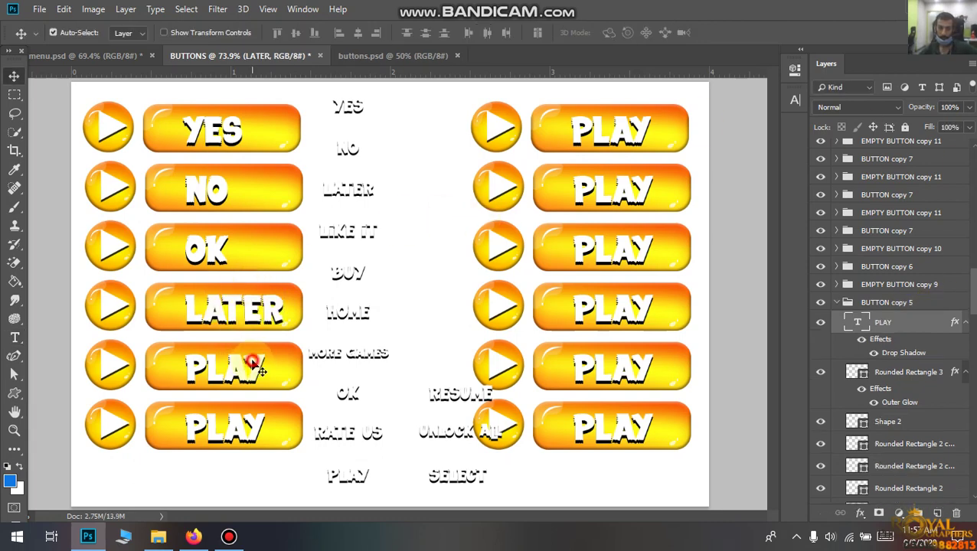
double_click(855, 322)
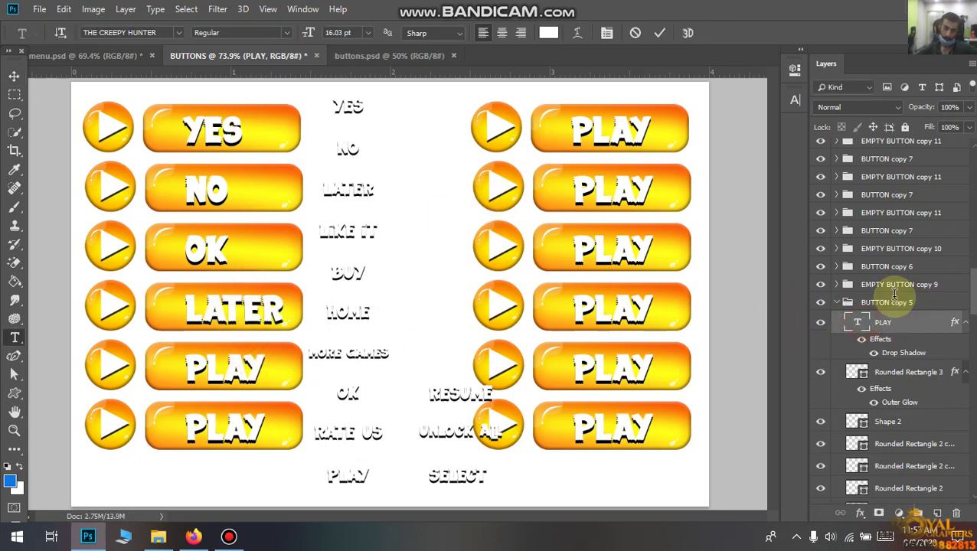
type("LIKE IT")
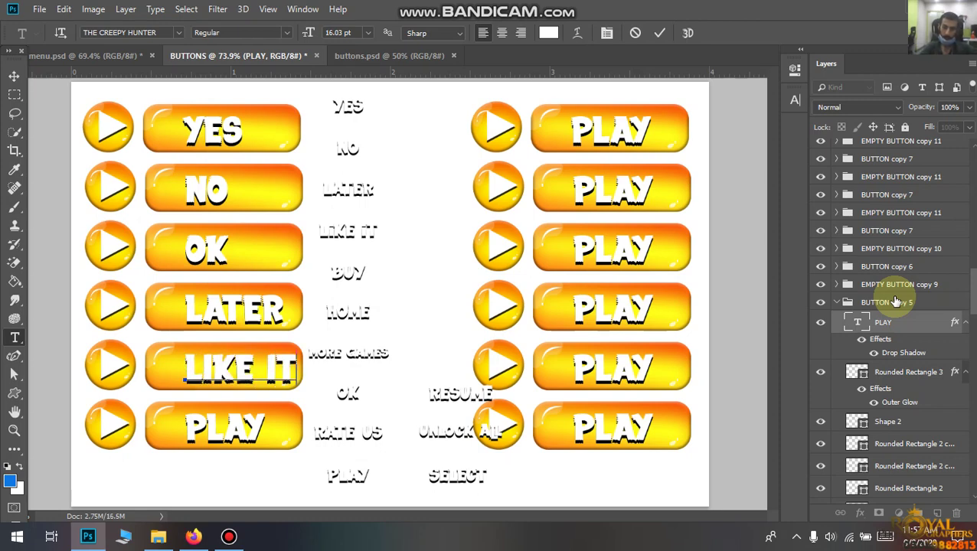
key("ctrl+Return")
key("v")
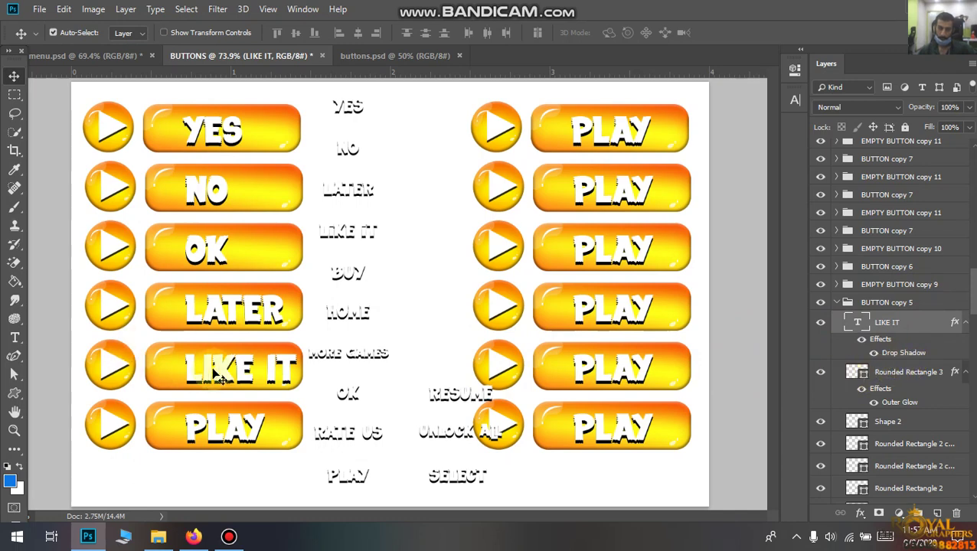
left_click(238, 432)
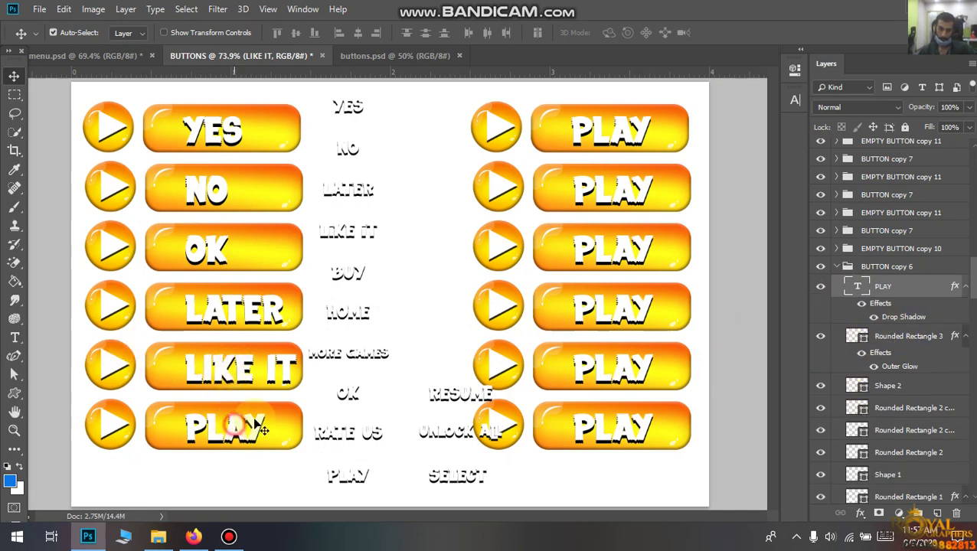
key("t")
double_click(857, 289)
type("BUY")
key("ctrl+Return")
key("v")
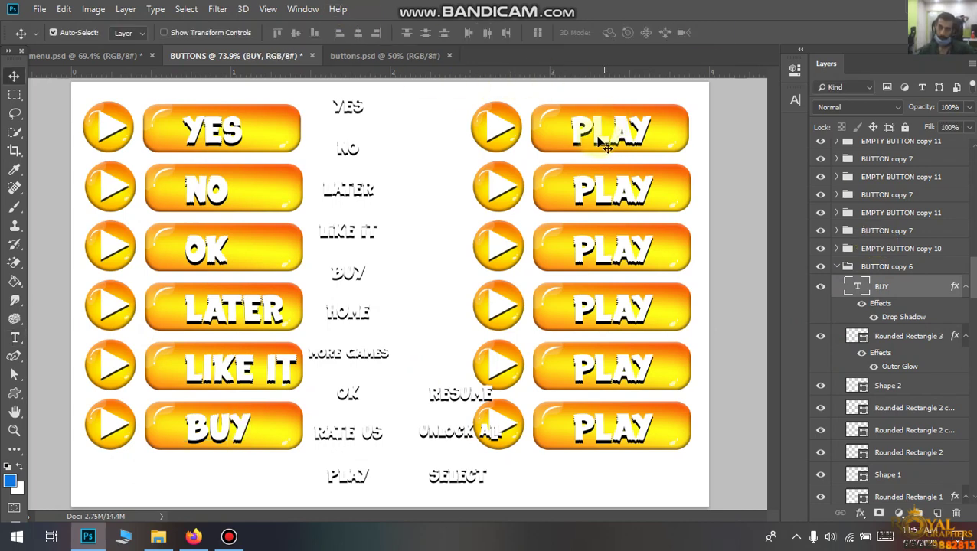
- Change the top-right button's PLAY text to HOME
left_click(605, 140)
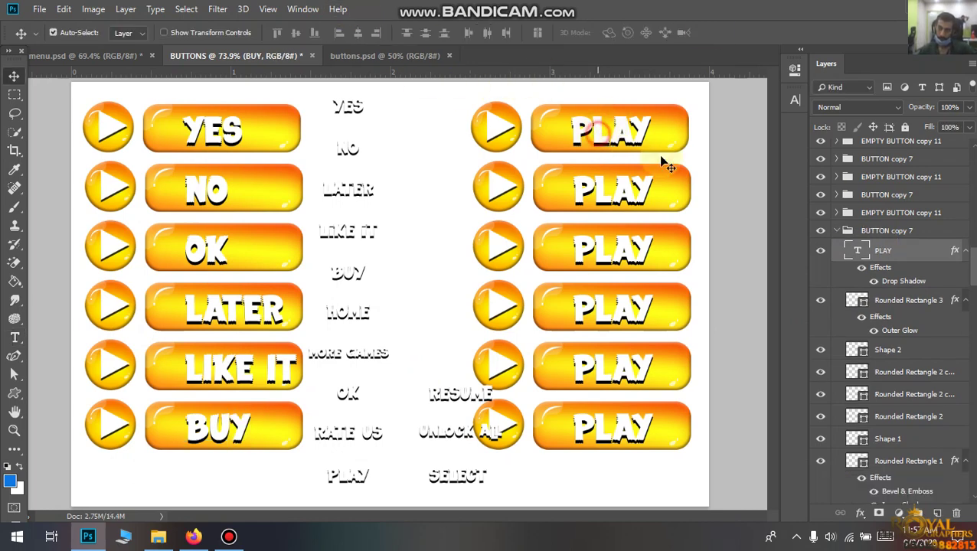
double_click(858, 255)
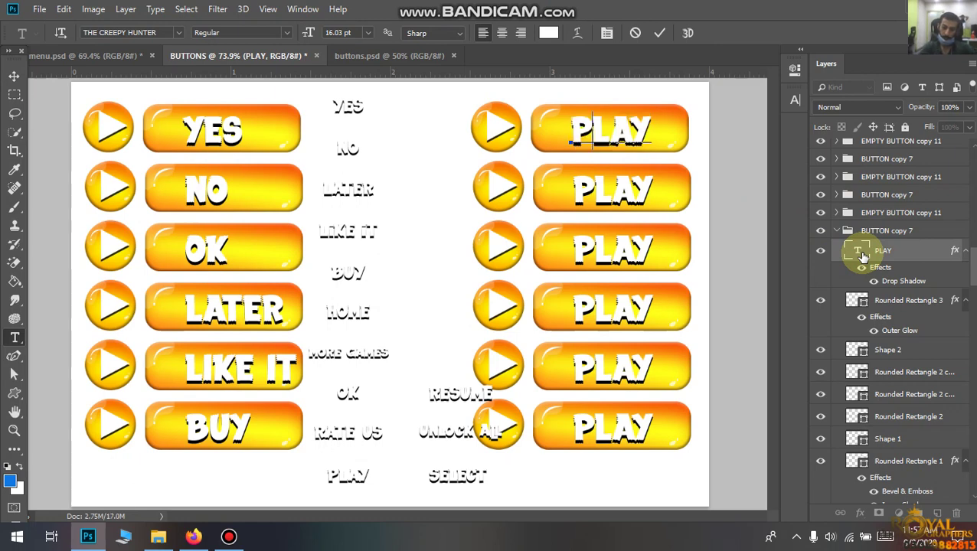
type("HOME")
key("ctrl+Return")
key("v")
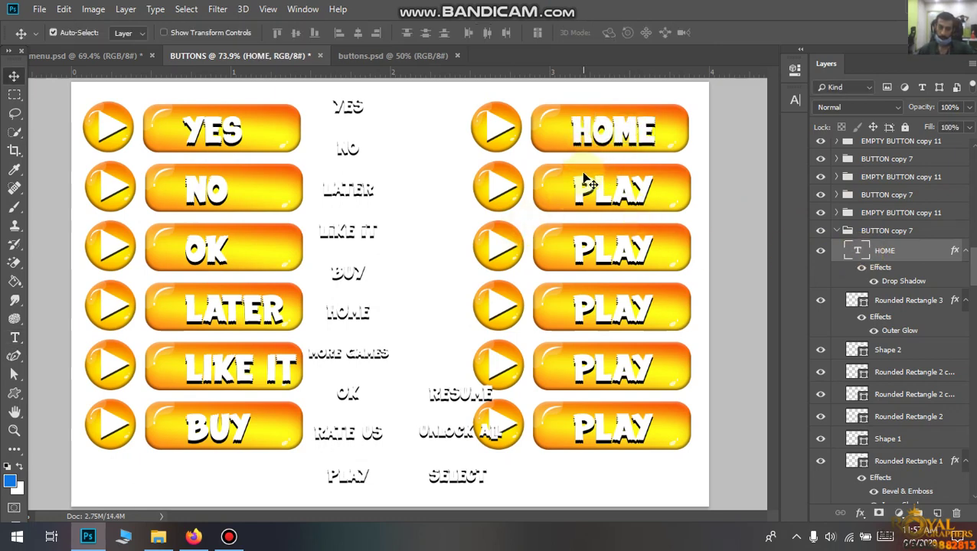
- Relabel the second and third right-column buttons MORE GAMES and RATE US
left_click(610, 194)
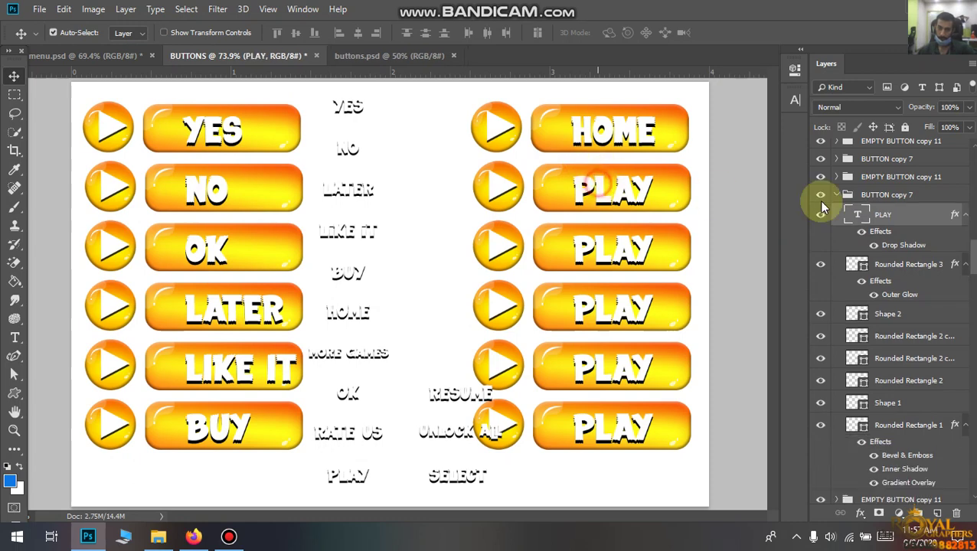
double_click(859, 218)
type("MORE GA")
key("ctrl+Return")
key("v")
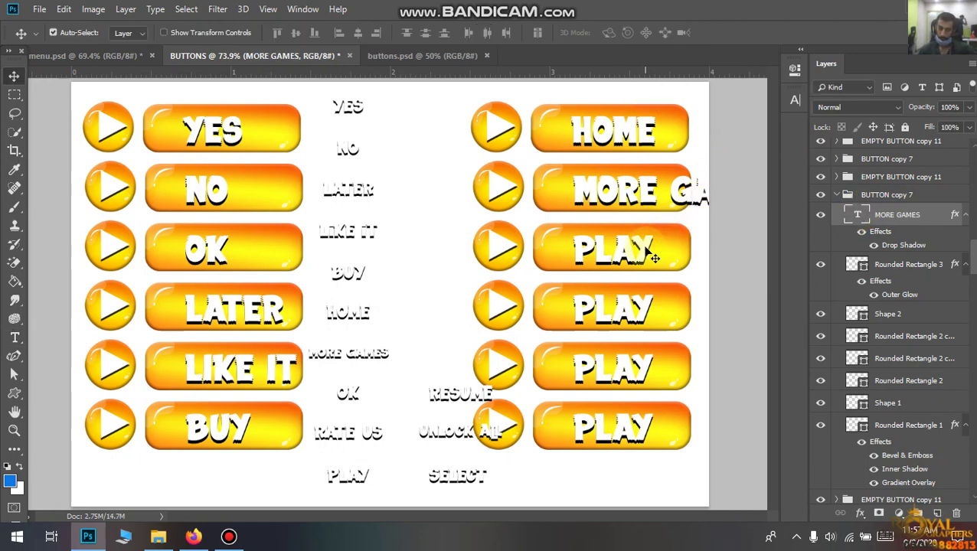
left_click(655, 258)
double_click(860, 179)
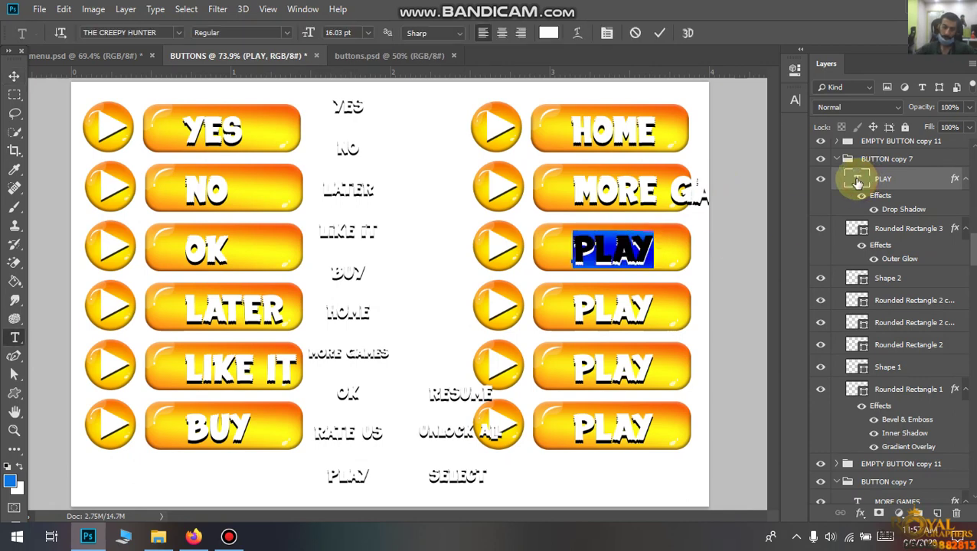
type("RATE U")
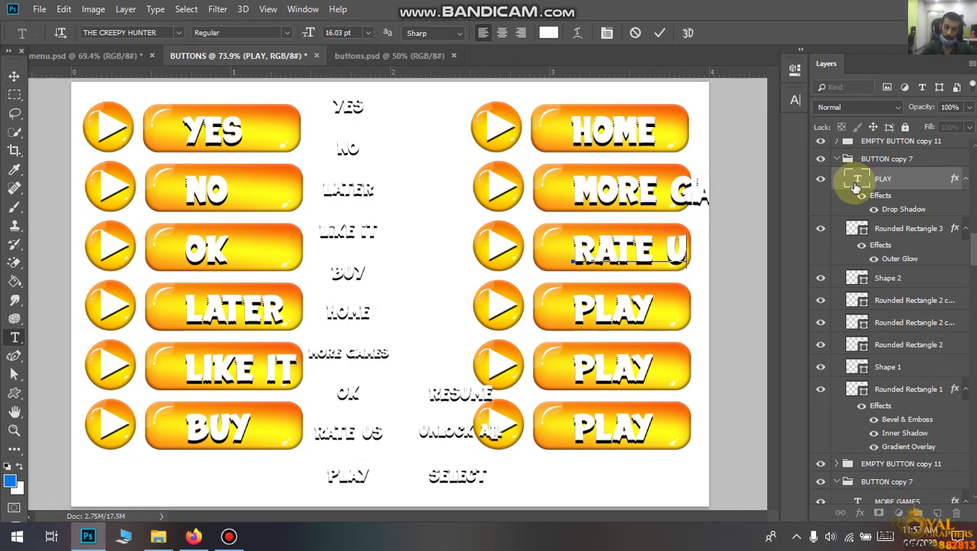
key("ctrl+Return")
key("v")
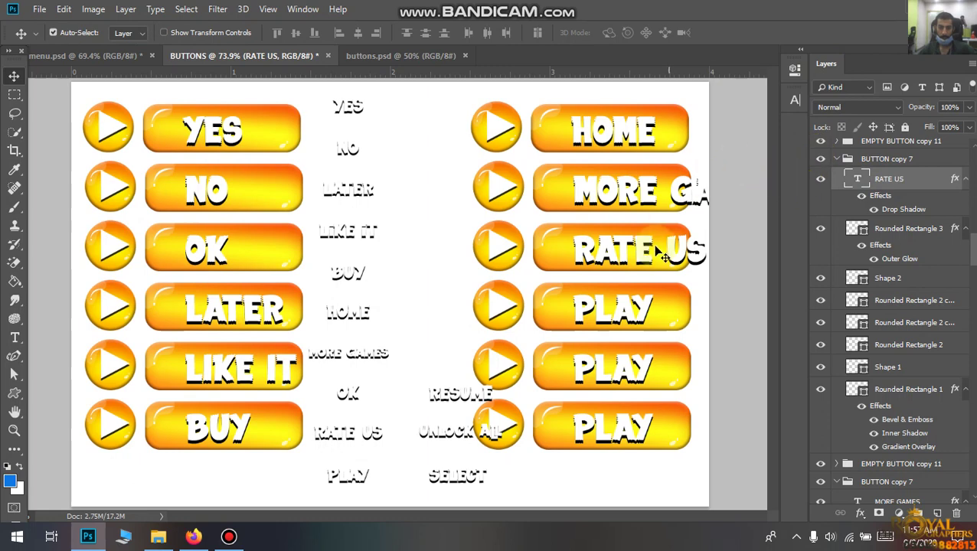
left_click(682, 87)
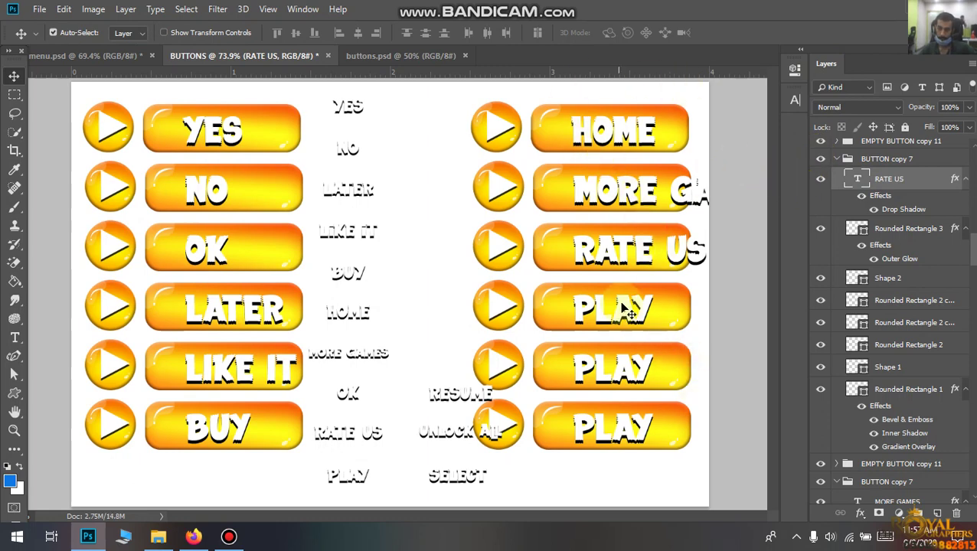
- Relabel the fifth and fourth right-column buttons RESUME and UNLOCK
left_click(652, 376)
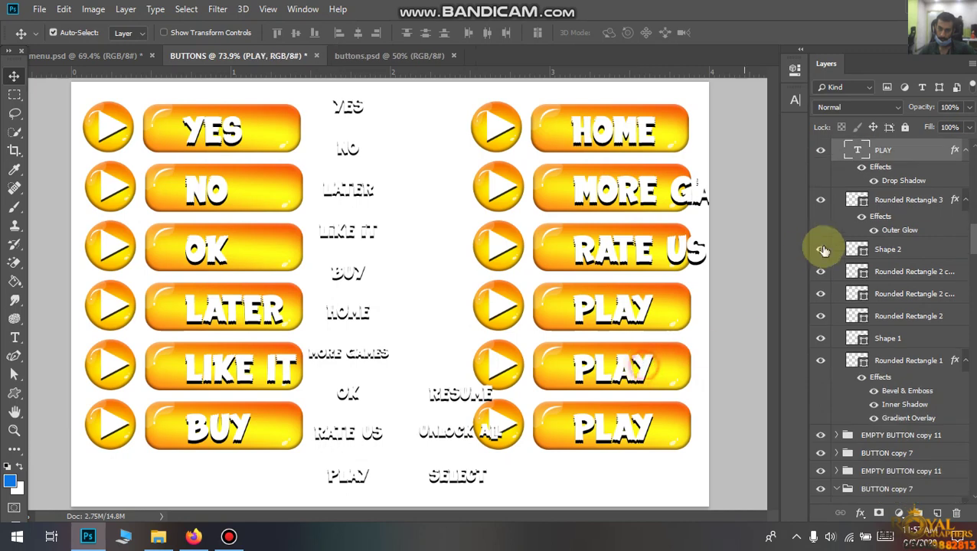
double_click(856, 150)
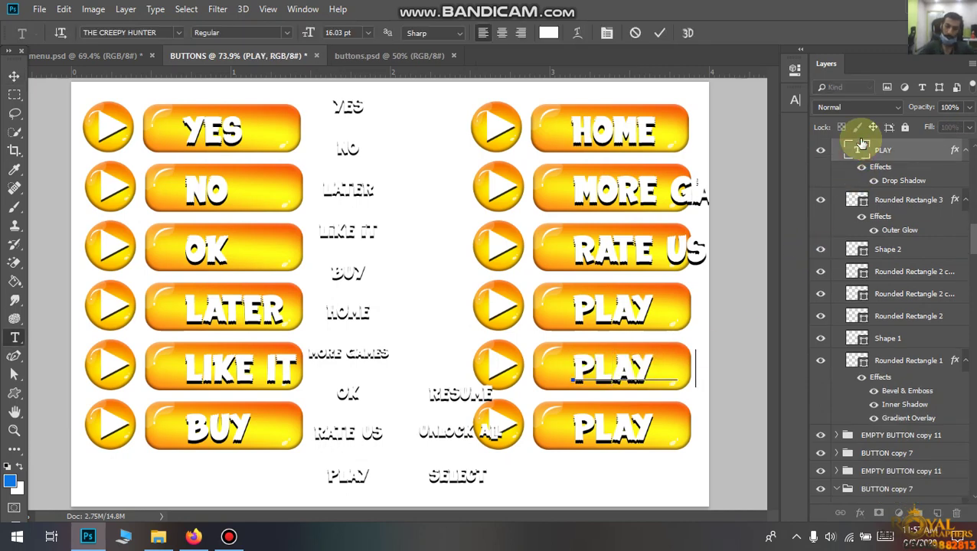
type("RESUME")
key("ctrl+Return")
key("v")
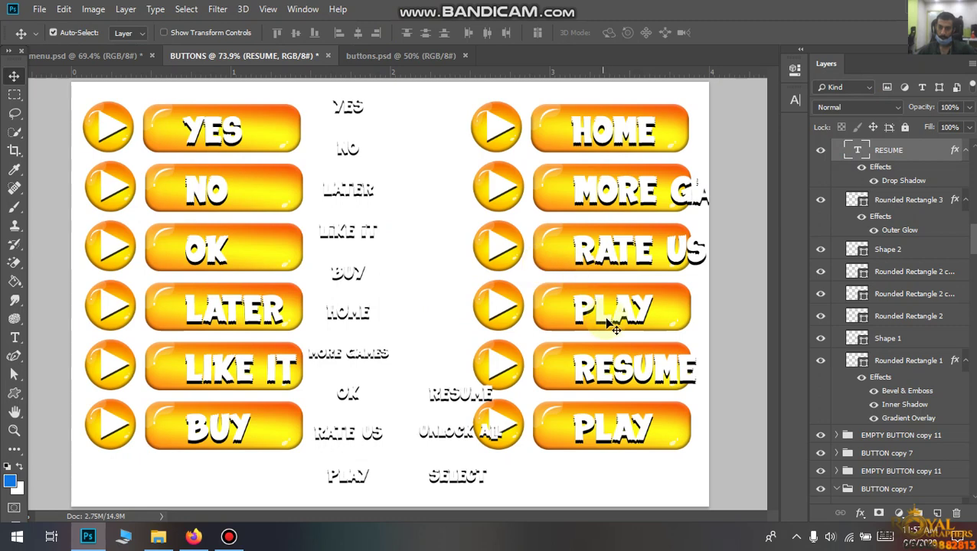
left_click(612, 325)
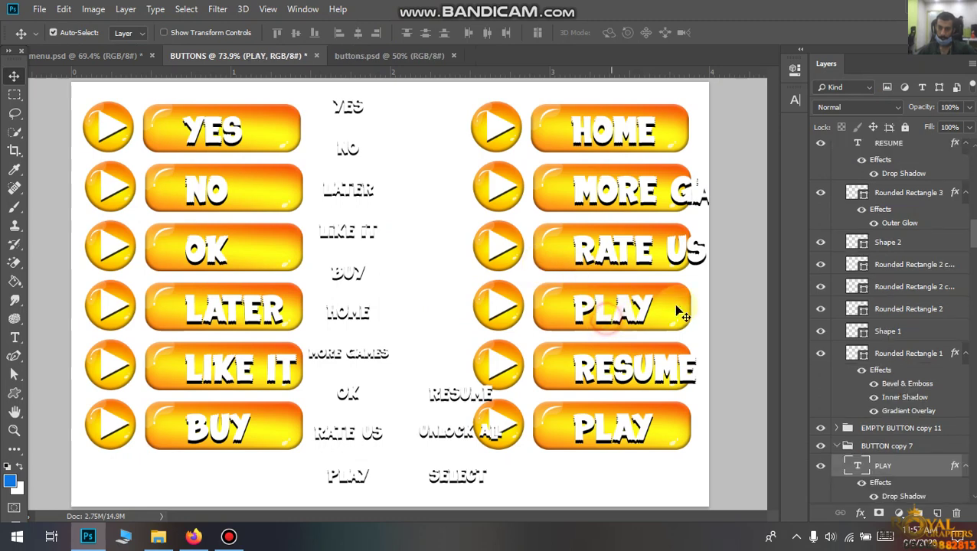
left_click(859, 468)
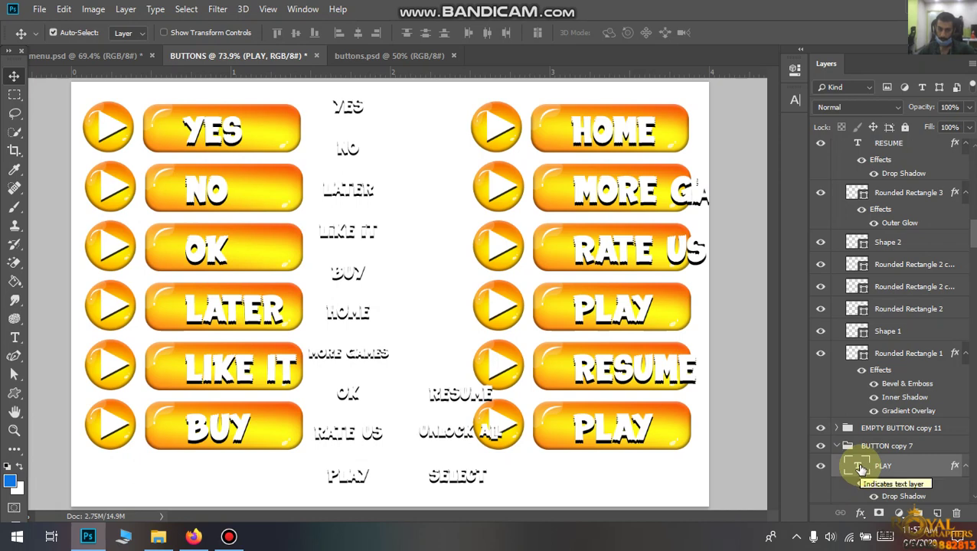
double_click(859, 468)
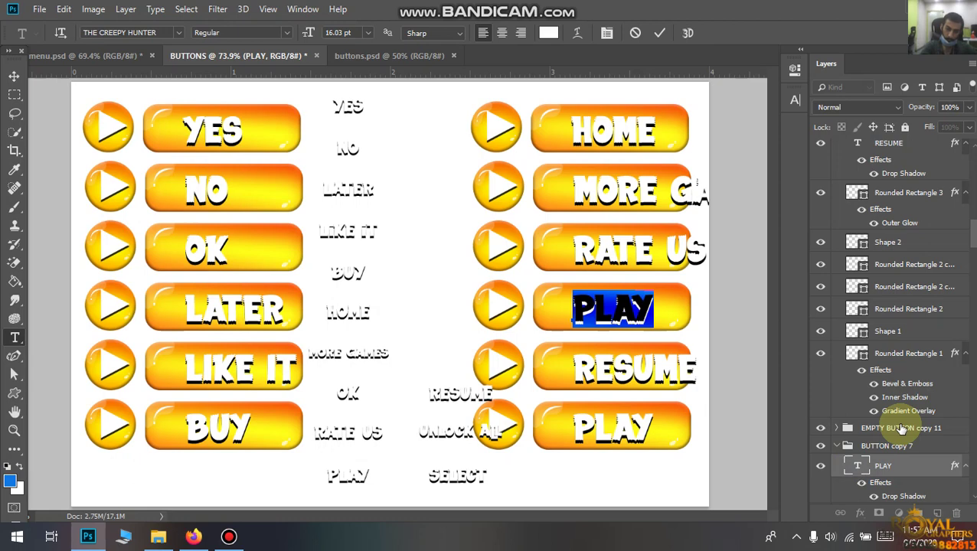
type("UNLOCK")
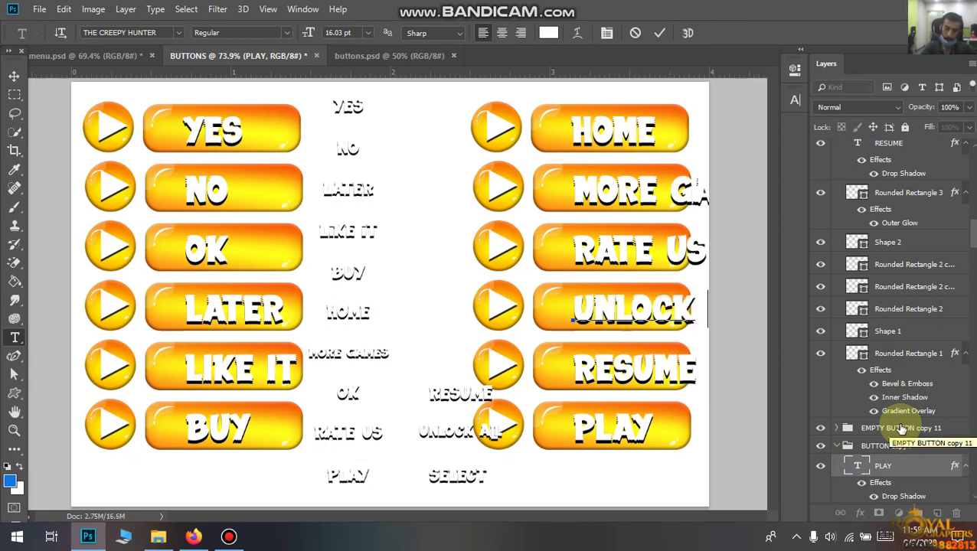
key("ctrl+Return")
key("v")
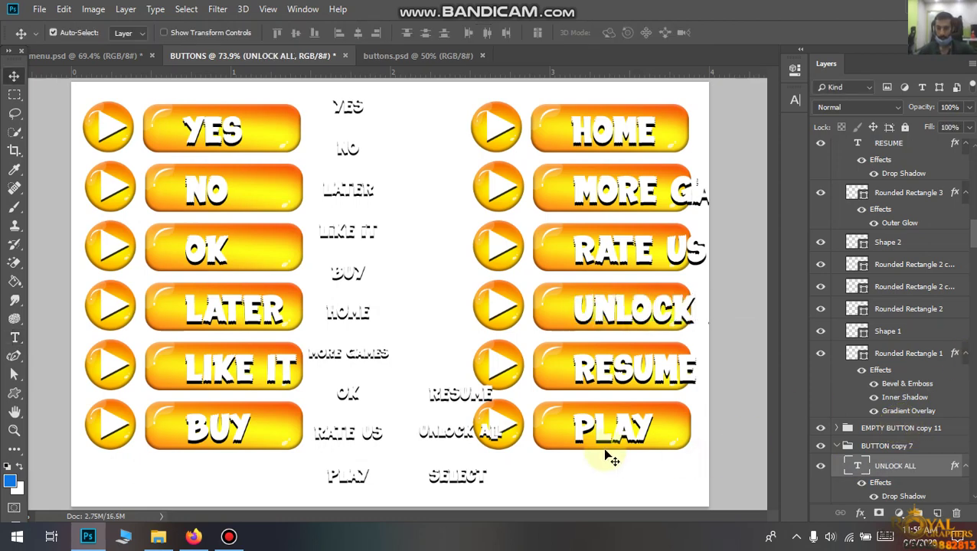
- Change the bottom-right button's PLAY text to SELECT
left_click(626, 434)
double_click(858, 150)
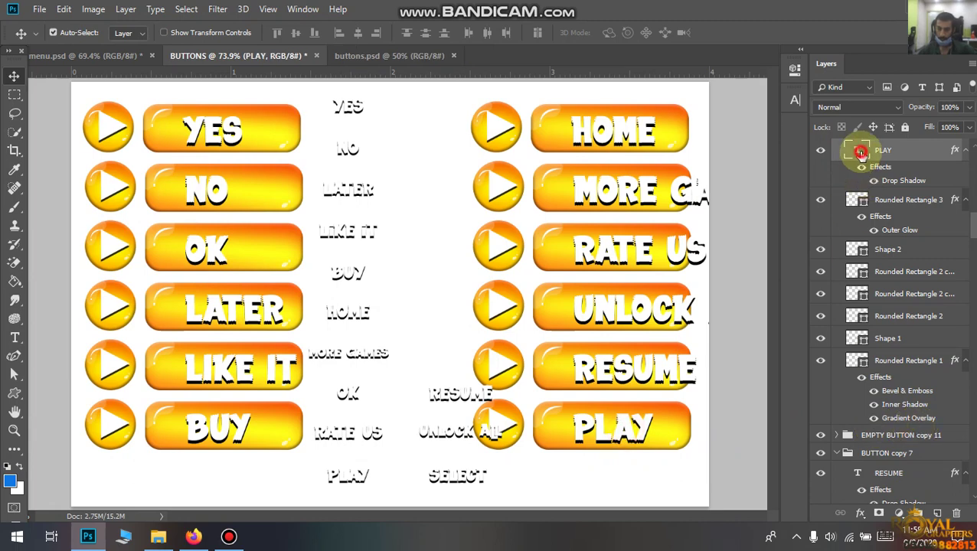
type("SELECT")
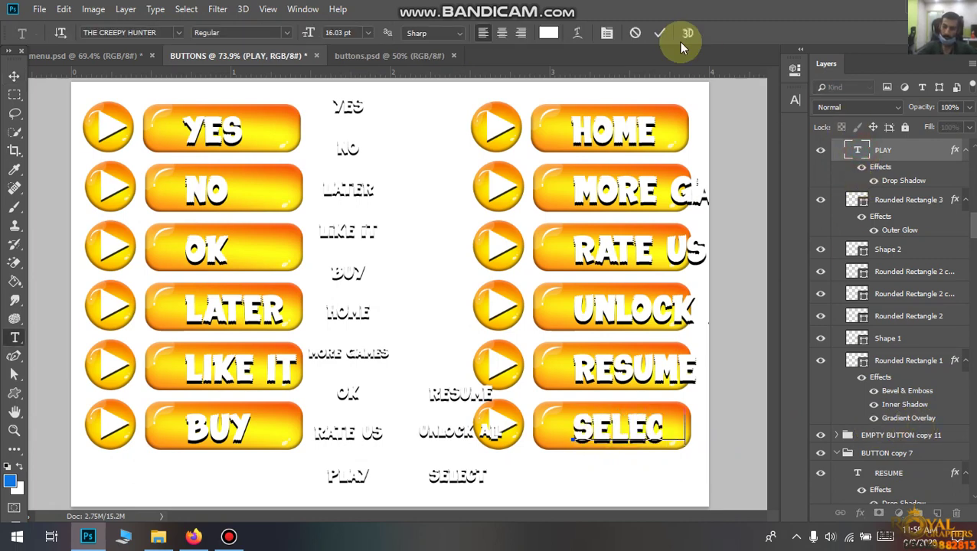
left_click(659, 33)
left_click_drag(375, 92, 342, 505)
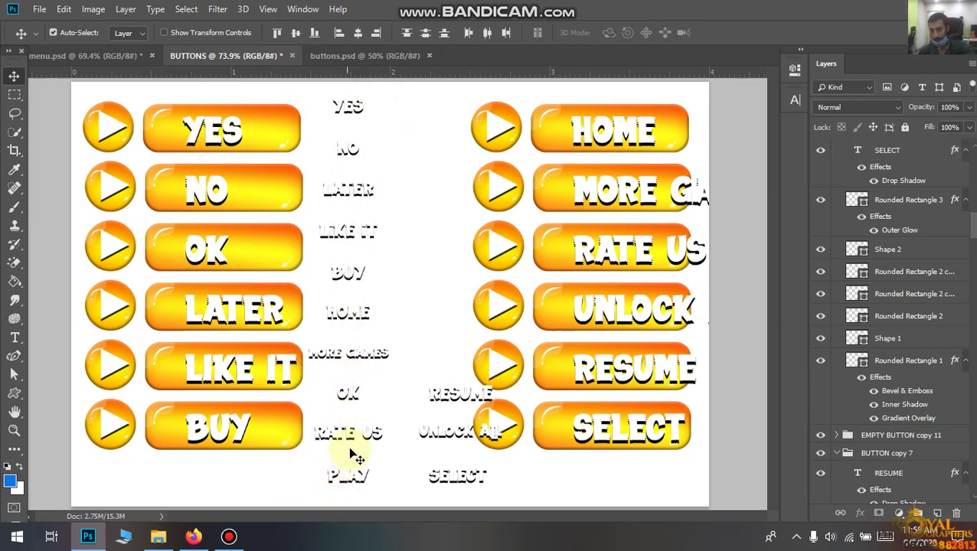
- Delete the loose leftover words between the columns, including RESUME, UNLOCK ALL and SELECT
key("Delete")
left_click_drag(417, 372, 442, 538)
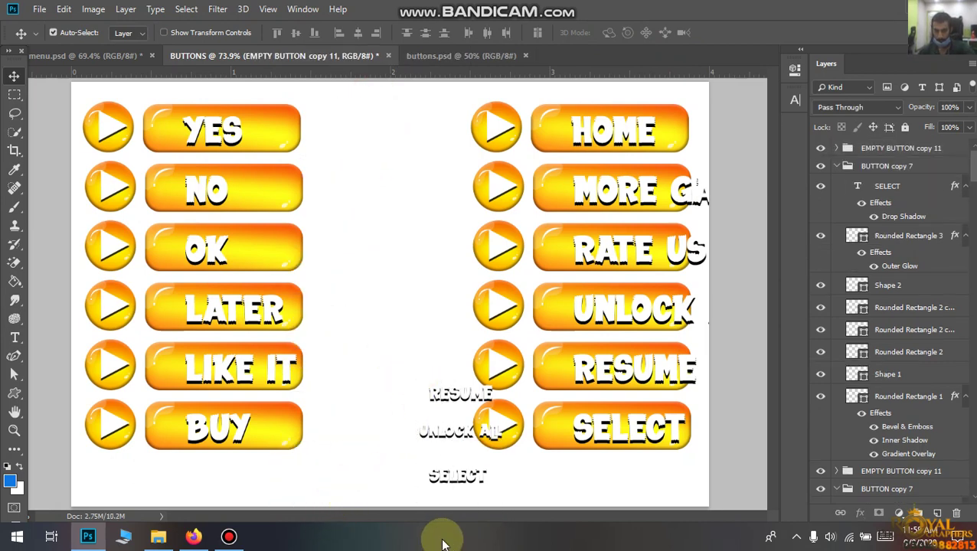
key("Delete")
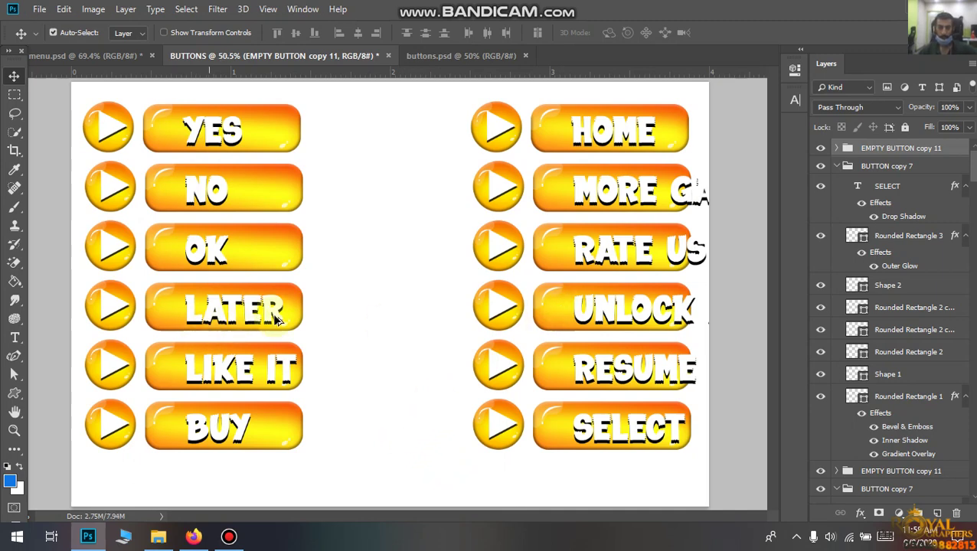
left_click_drag(505, 310, 416, 284)
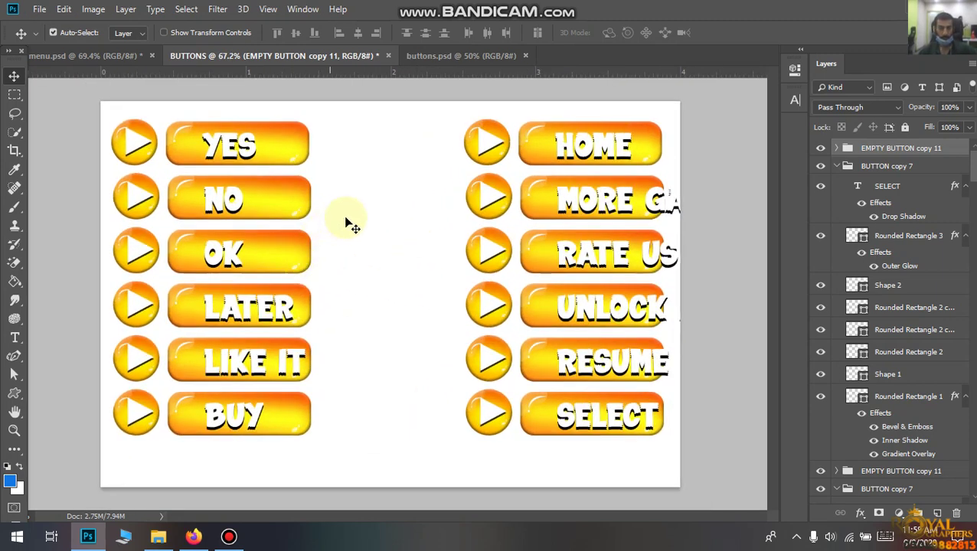
- Nudge the YES, NO, OK, LATER, LIKE IT and BUY labels to centre on their buttons
left_click_drag(249, 164, 257, 153)
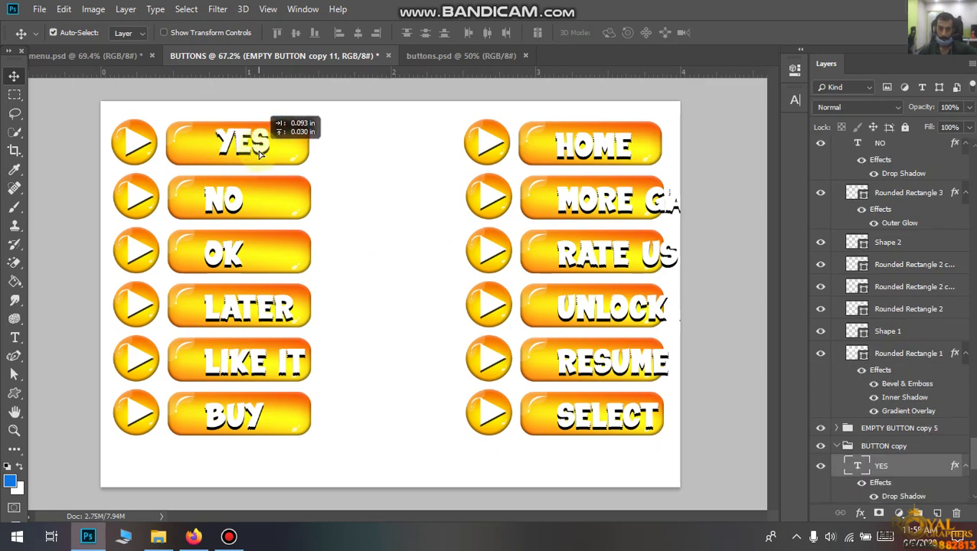
left_click_drag(233, 193, 255, 195)
left_click_drag(236, 249, 249, 250)
mouse_move(254, 310)
left_mouse_down()
mouse_move(246, 311)
mouse_move(255, 312)
left_mouse_up()
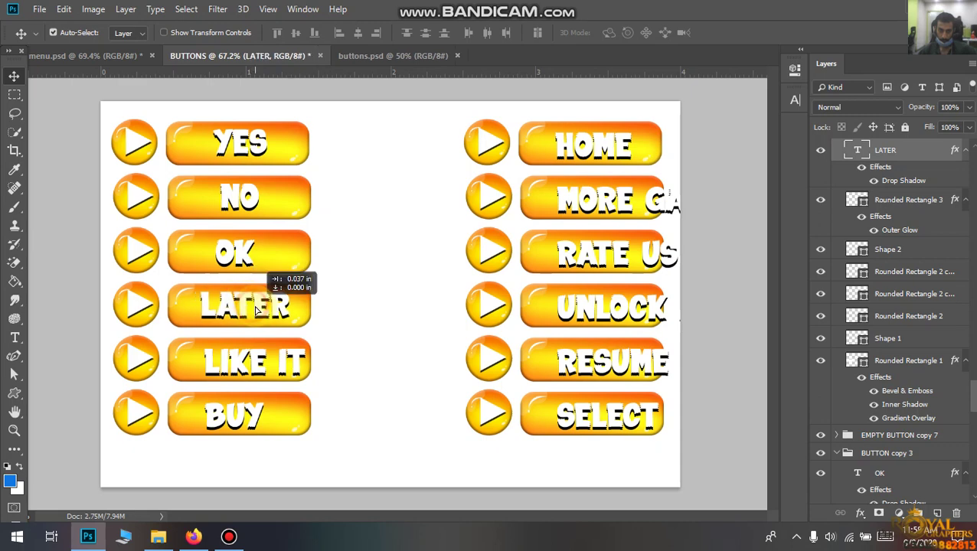
left_click_drag(254, 368, 250, 359)
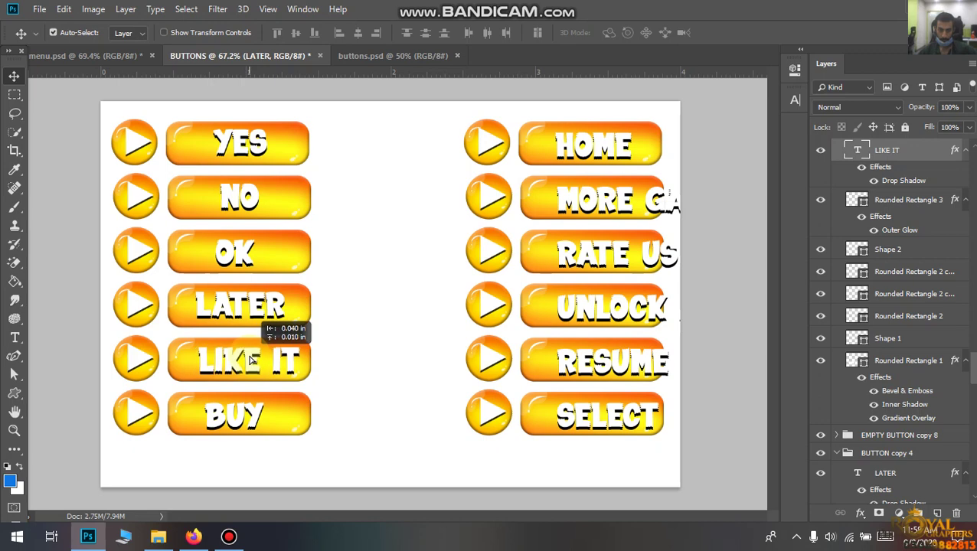
left_click_drag(250, 360, 248, 360)
left_click_drag(269, 431, 265, 421)
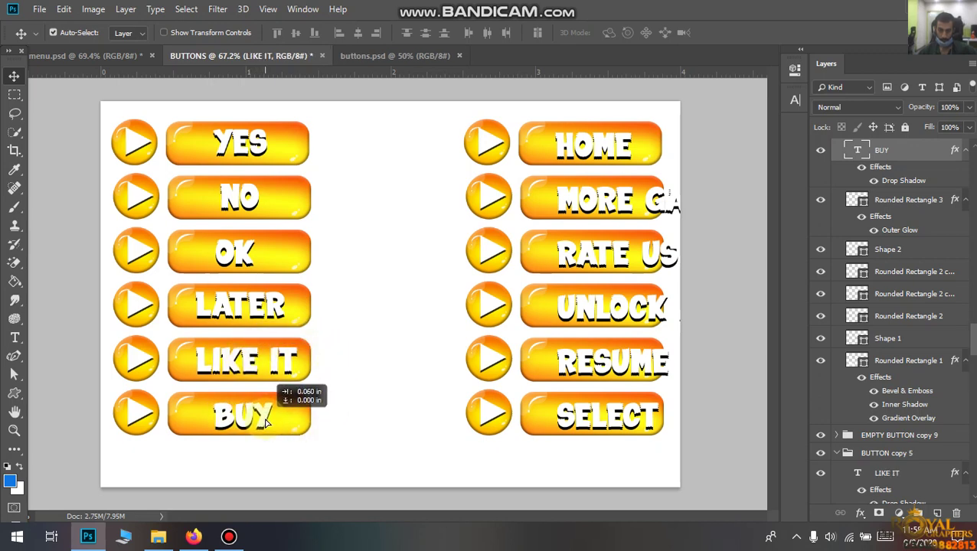
left_click_drag(265, 421, 262, 421)
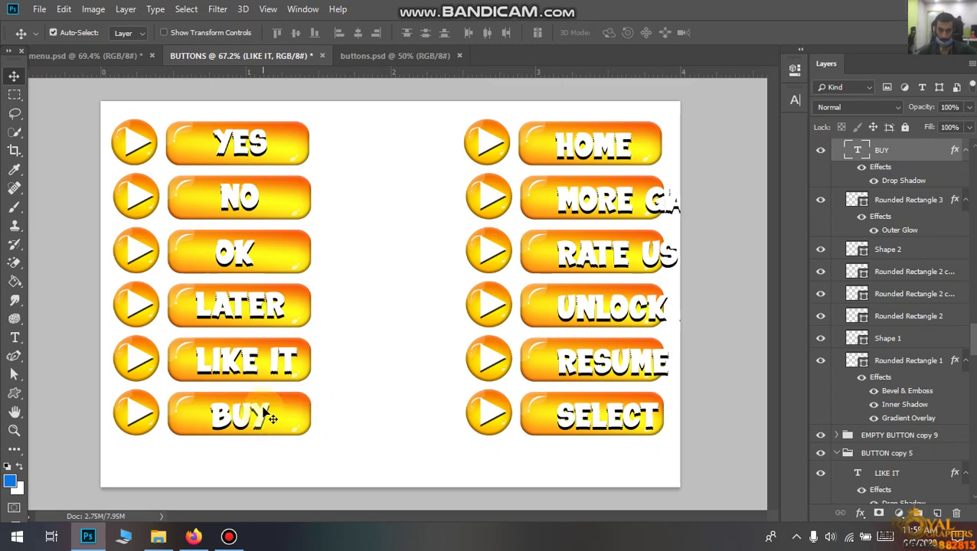
left_click(252, 370)
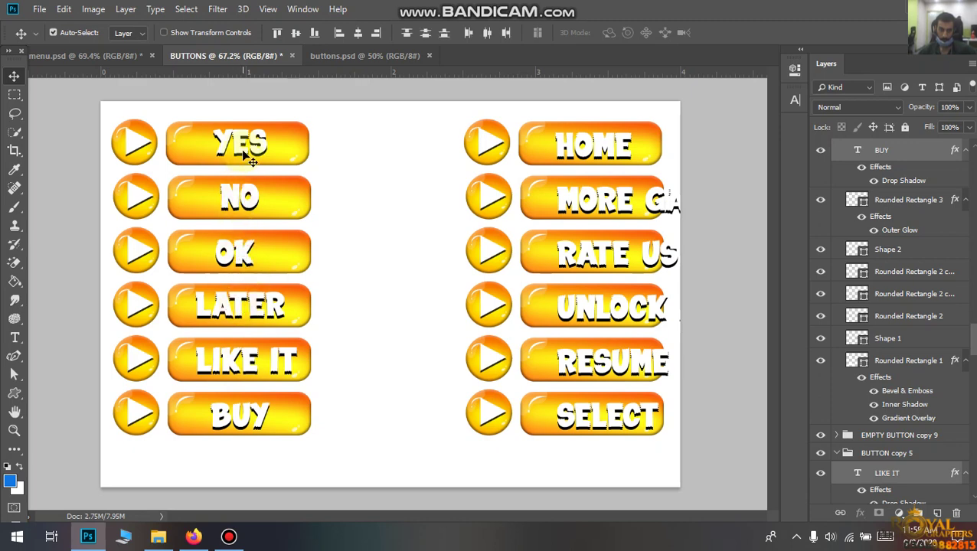
- Apply horizontal centre alignment to the selected button labels
left_click(355, 33)
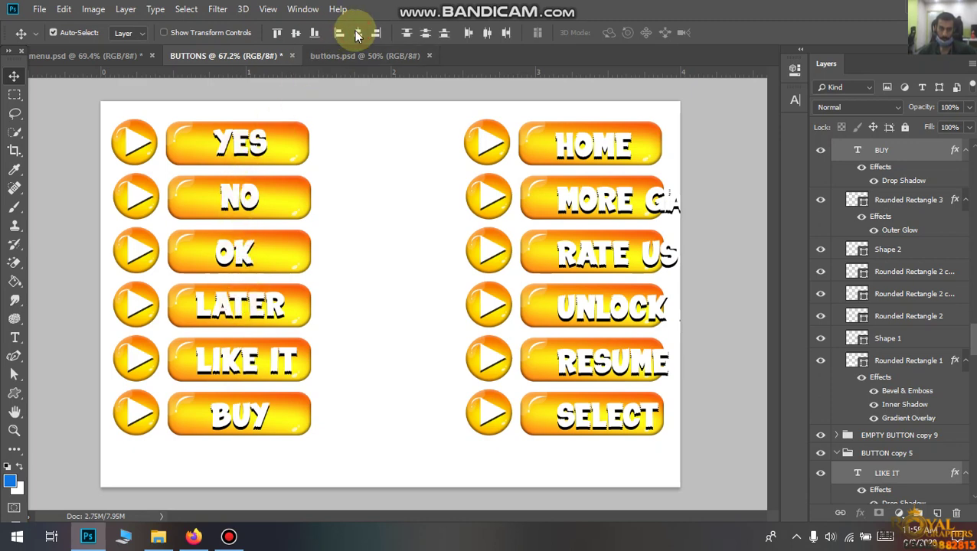
left_click(304, 39)
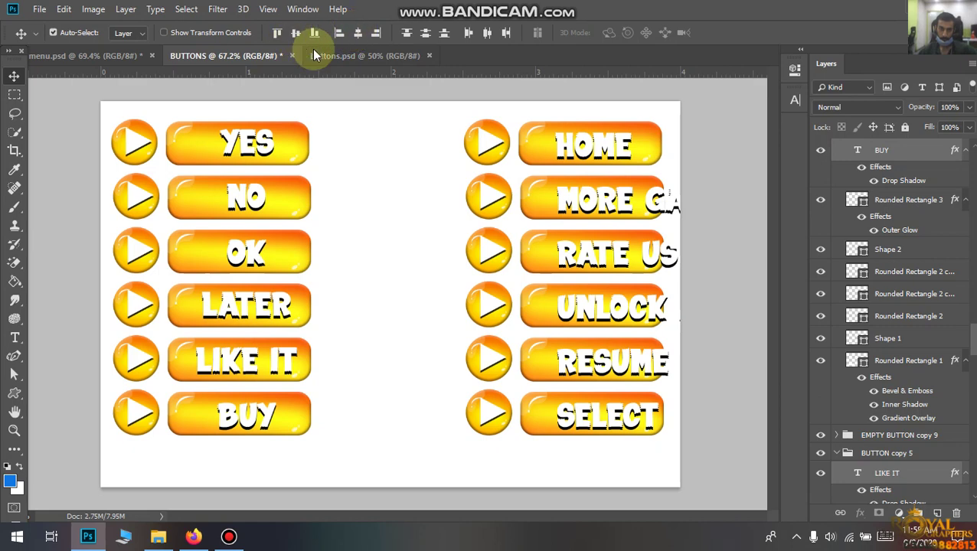
scroll(412, 226, "down", 1)
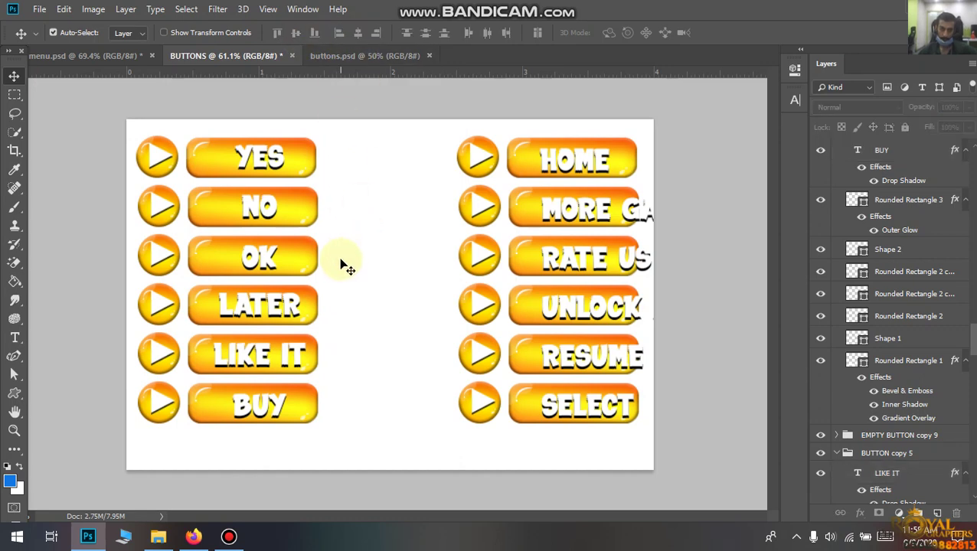
scroll(343, 262, "down", 2)
scroll(343, 261, "up", 4)
scroll(342, 261, "up", 2)
scroll(220, 231, "up", 1)
- Re-check the OK and BUY labels' centring, then pick the HOME label
left_click(230, 268)
left_click(239, 198)
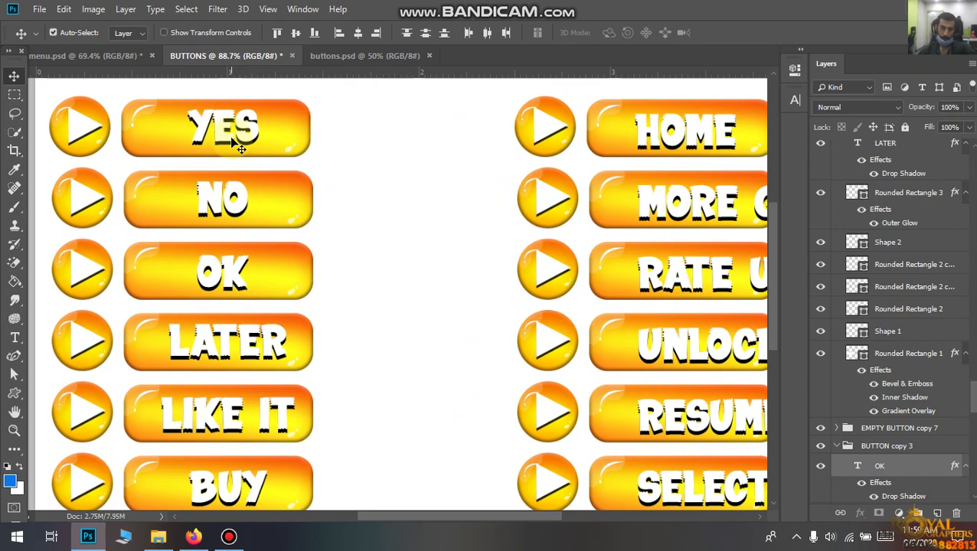
left_click(361, 274)
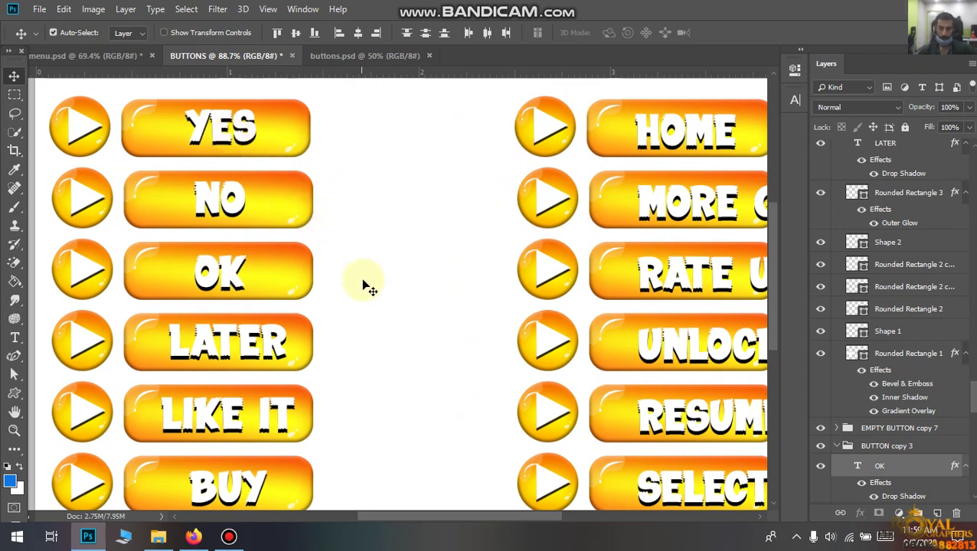
scroll(360, 276, "down", 3)
left_click(281, 406)
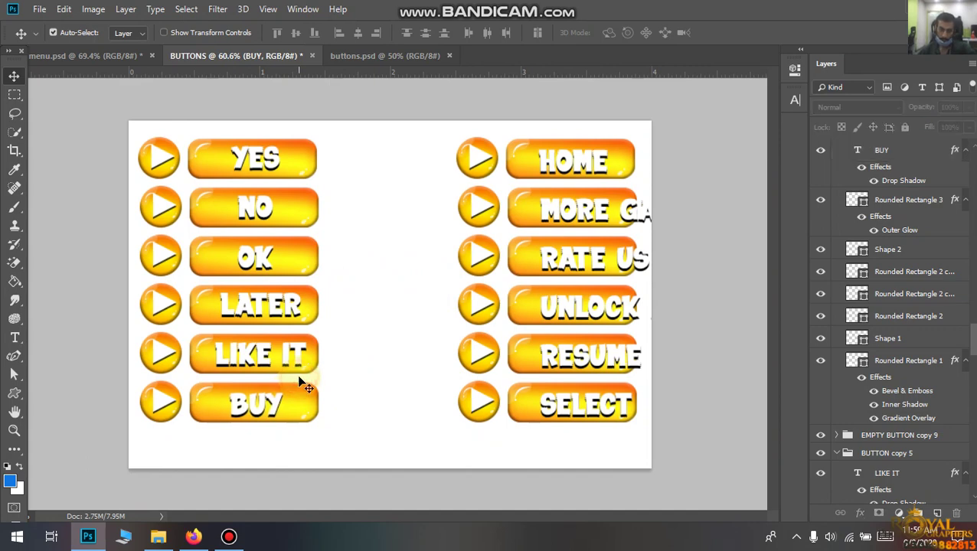
left_click(334, 373)
left_click(280, 406)
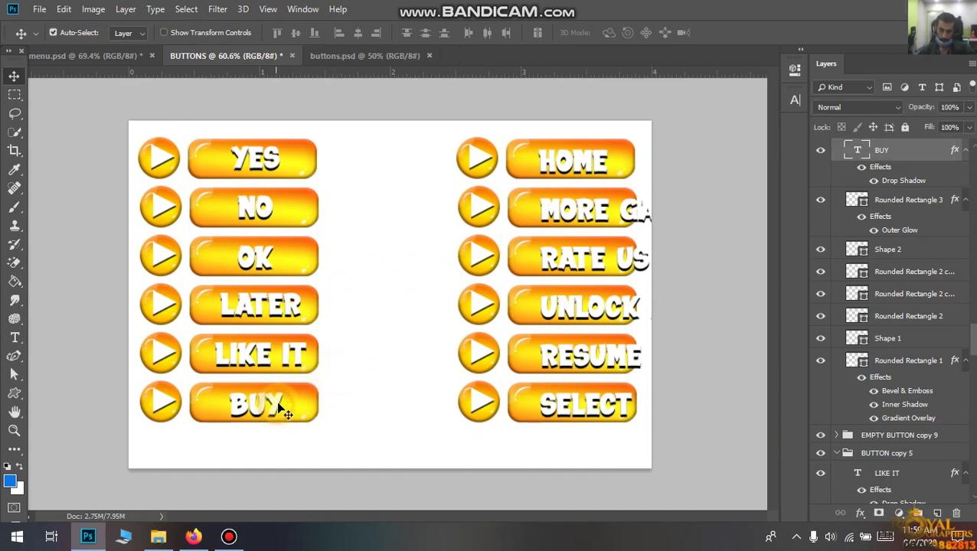
left_click(366, 357)
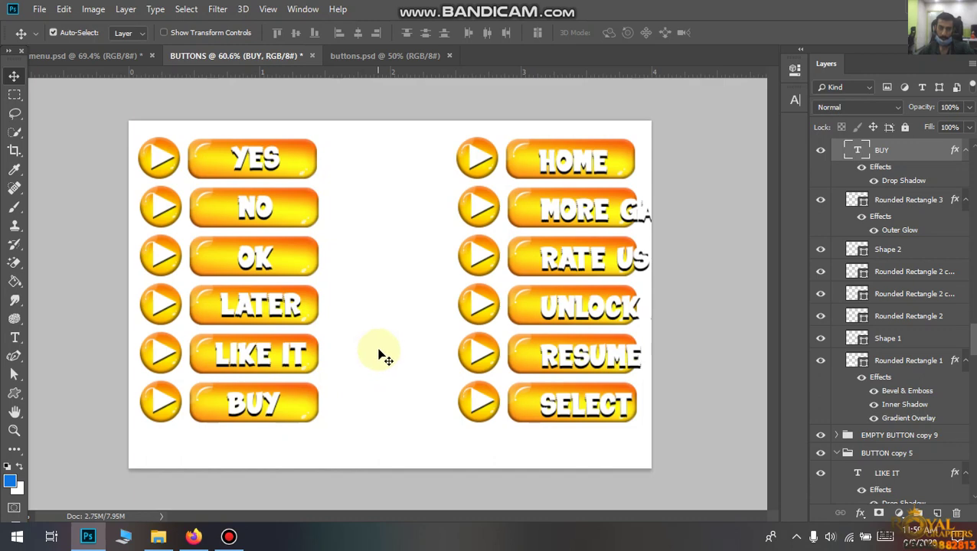
left_click(570, 170)
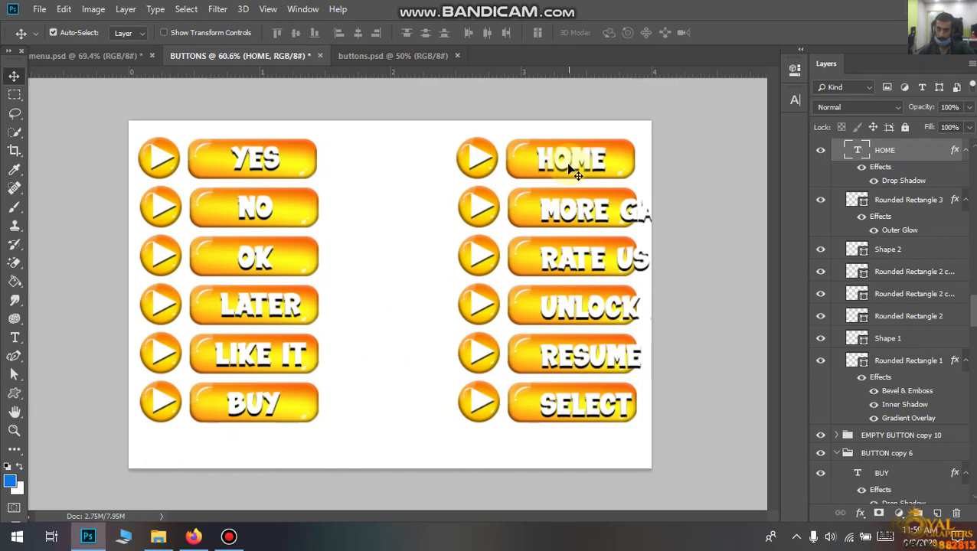
- Move the MORE GAMES label onto its button and scale it down to fit
left_click_drag(572, 211, 525, 208)
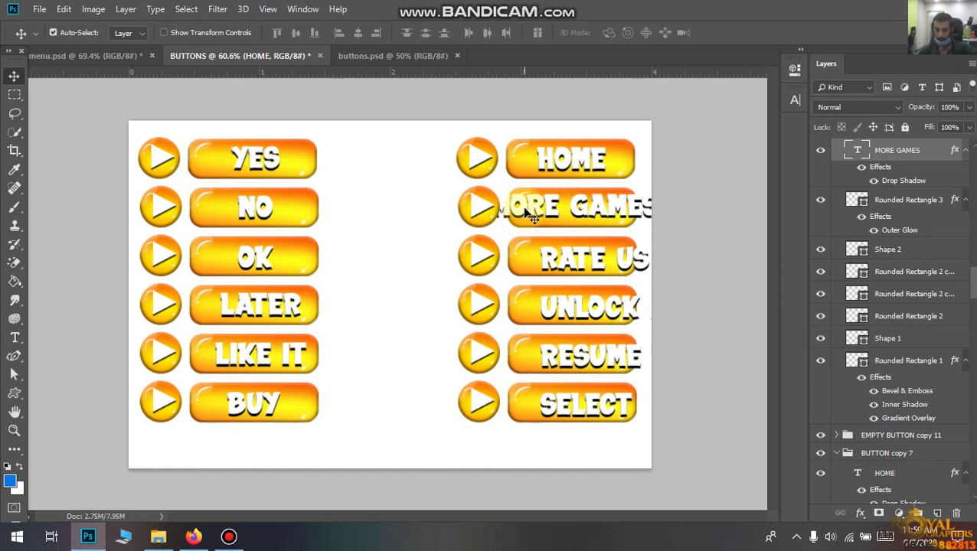
key("ctrl+t")
mouse_move(653, 219)
left_mouse_down()
mouse_move(624, 206)
mouse_move(593, 218)
left_mouse_up()
scroll(639, 190, "up", 3, "alt")
scroll(641, 182, "up", 1, "alt")
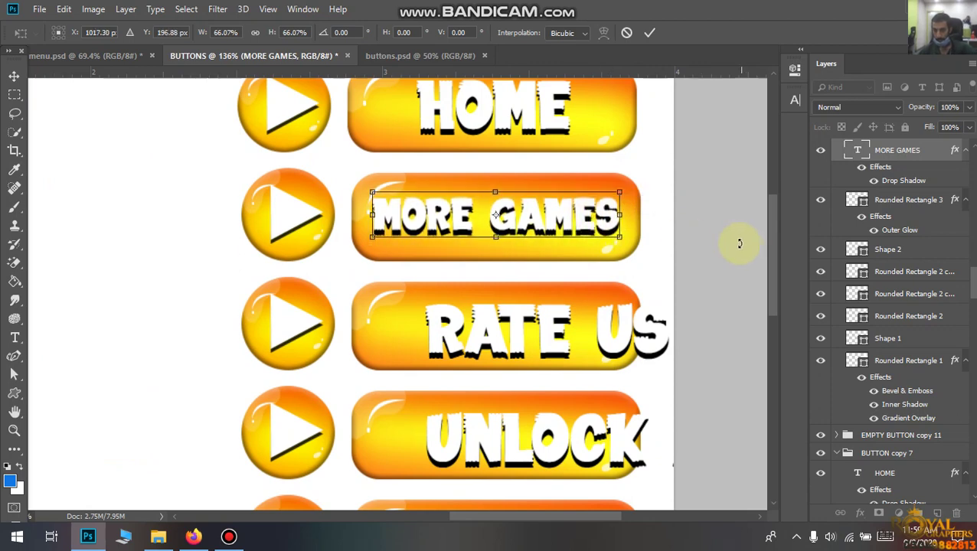
key("Return")
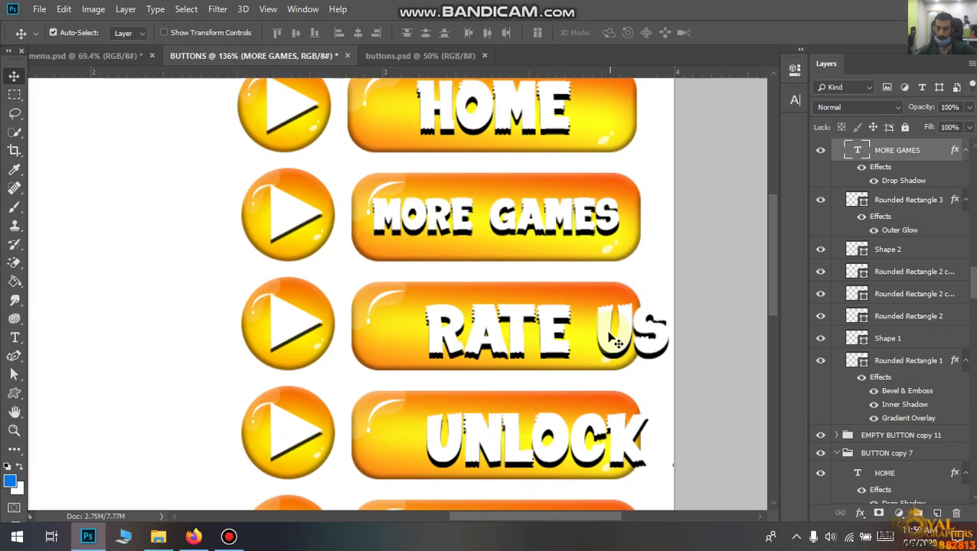
- Shift the RATE US label left, shrink it to about 92%, and nudge it down
left_click_drag(610, 338, 560, 334)
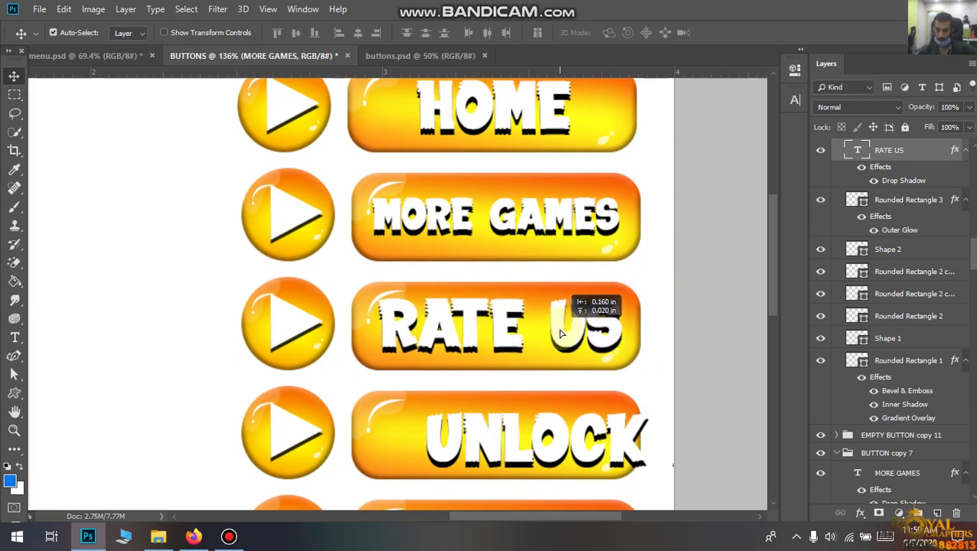
key("ctrl+t")
left_click_drag(623, 360, 614, 356)
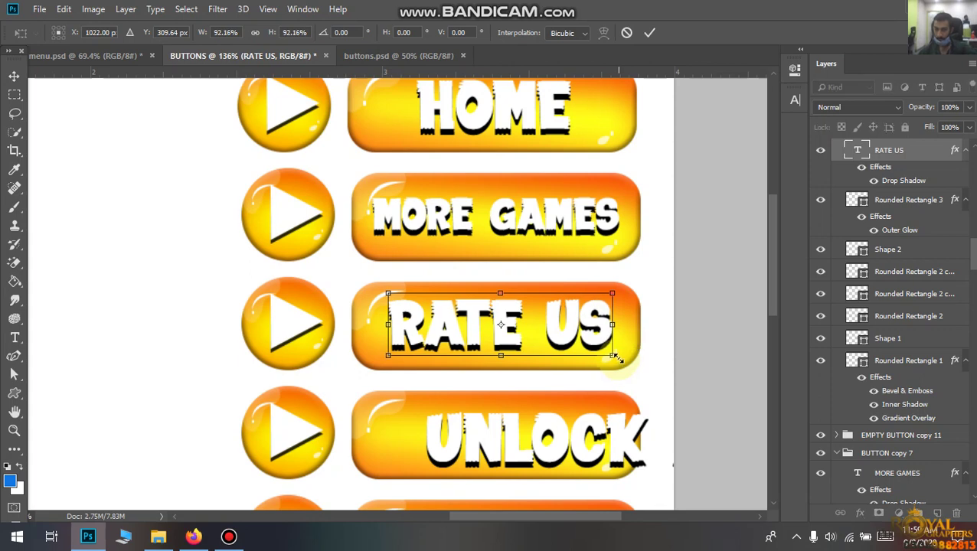
key("Return")
left_click_drag(591, 331, 591, 332)
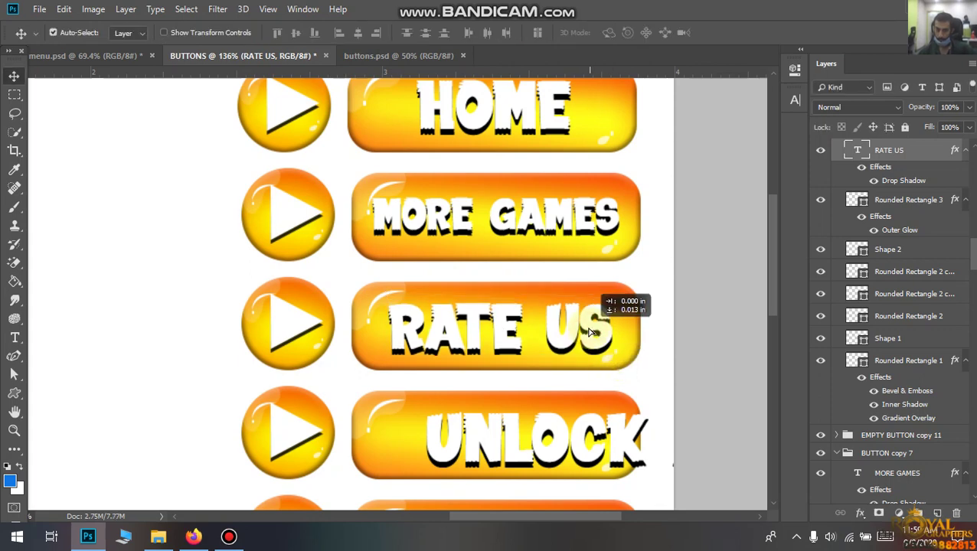
scroll(584, 342, "down", 2)
scroll(580, 360, "down", 2)
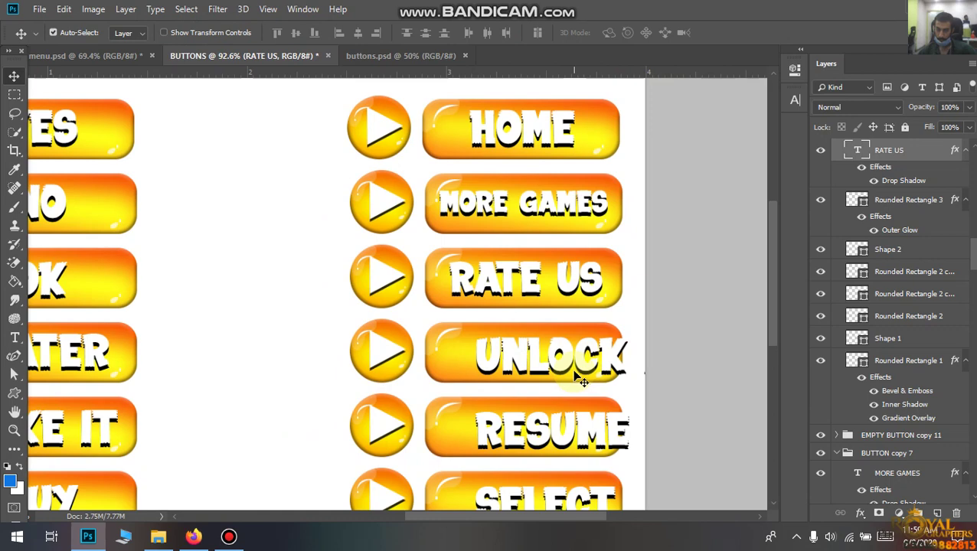
scroll(580, 381, "down", 1)
scroll(566, 349, "down", 1)
scroll(566, 349, "up", 1)
scroll(600, 312, "up", 1)
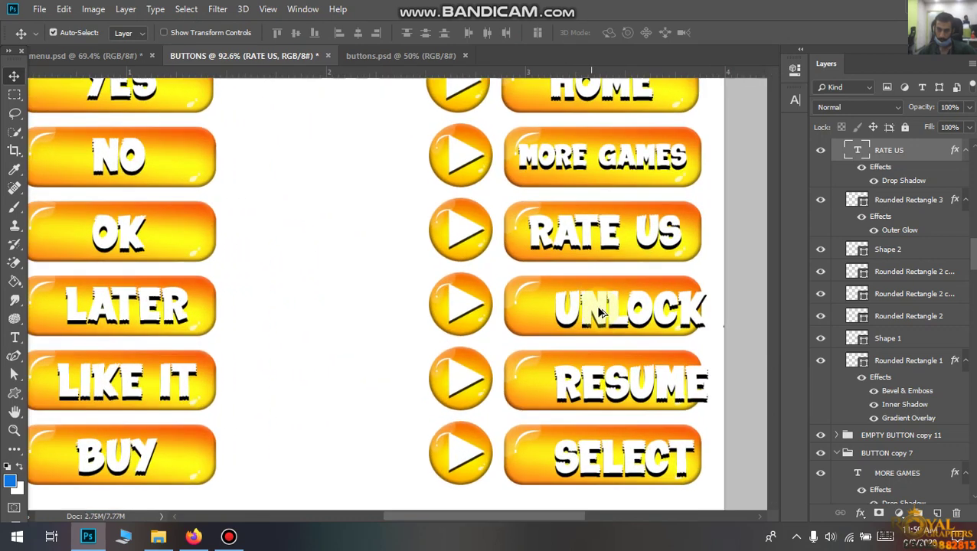
- Move the UNLOCK ALL label onto its button and shrink it to about 70%
left_click_drag(616, 326, 555, 322)
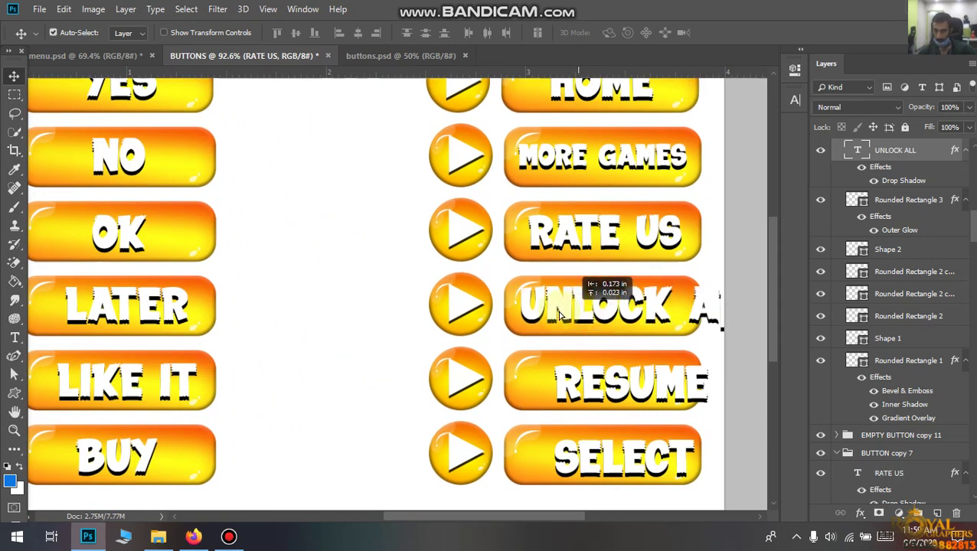
key("ctrl")
key("ctrl+t")
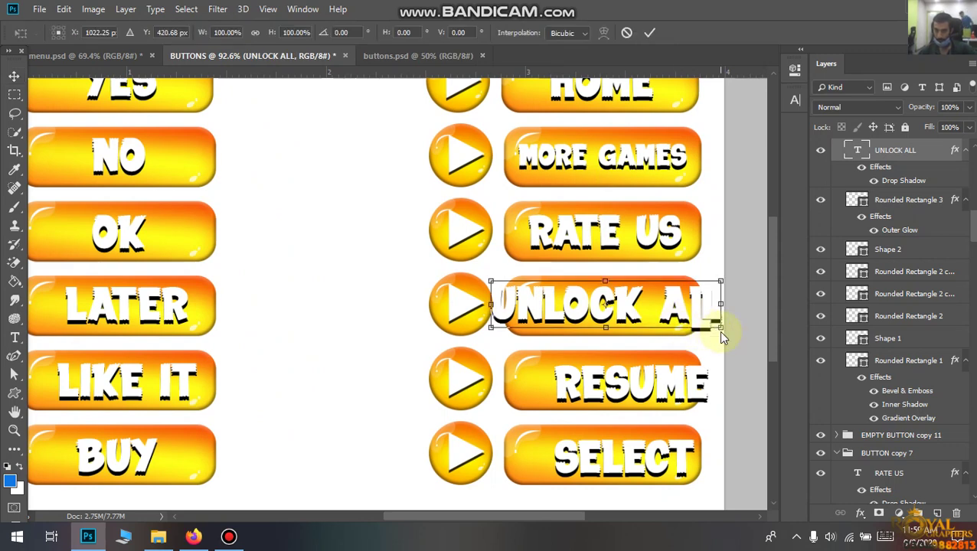
left_click_drag(719, 329, 694, 320)
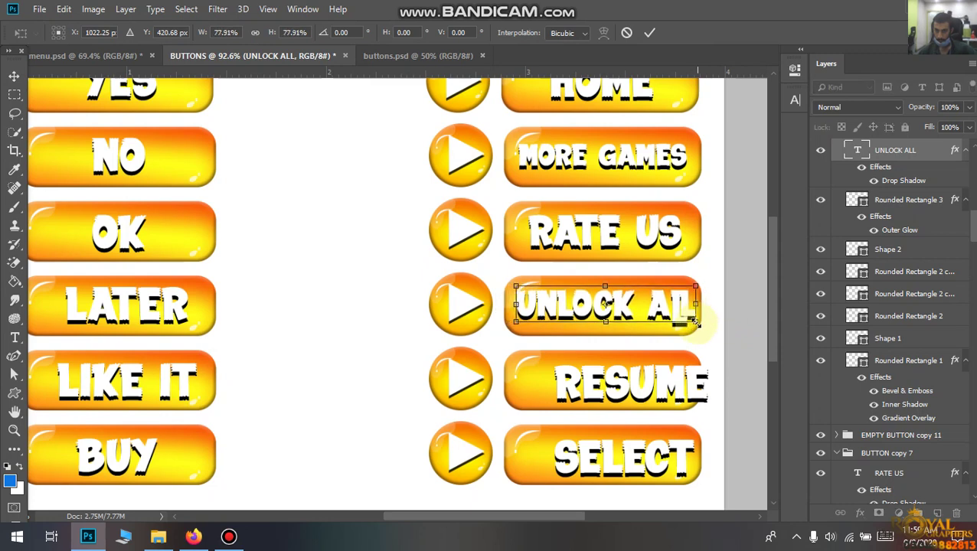
left_click_drag(693, 319, 656, 310)
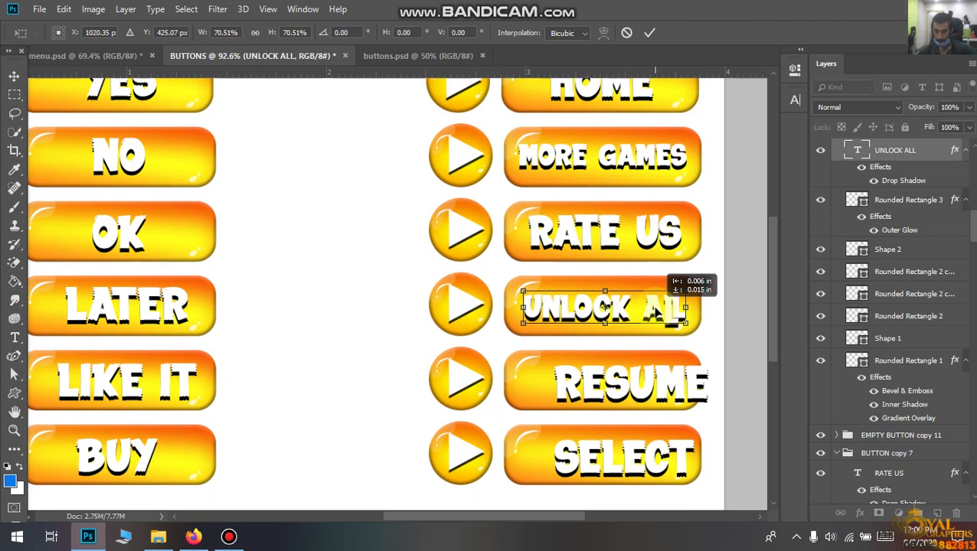
key("Return")
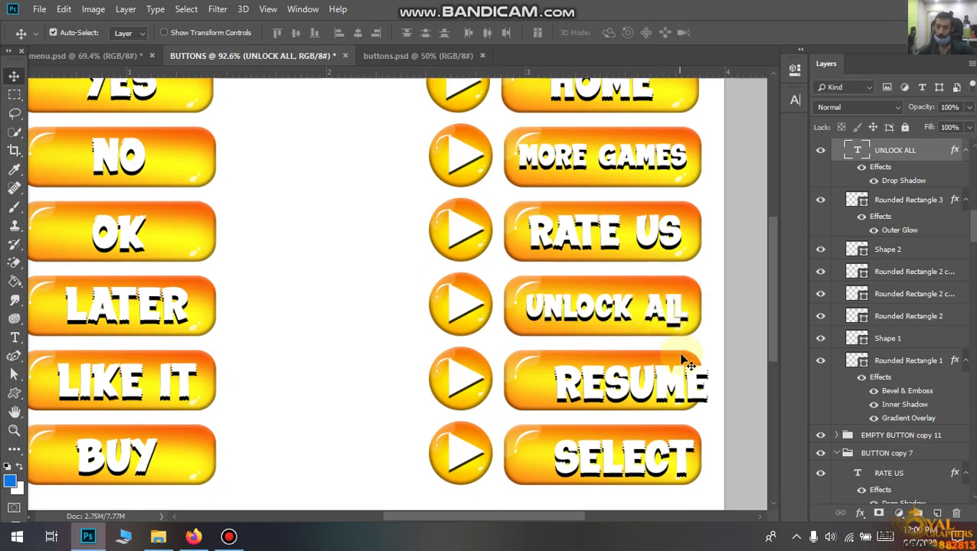
- Shrink the RESUME label to about 84% and centre it in its button
left_click_drag(663, 376, 640, 376)
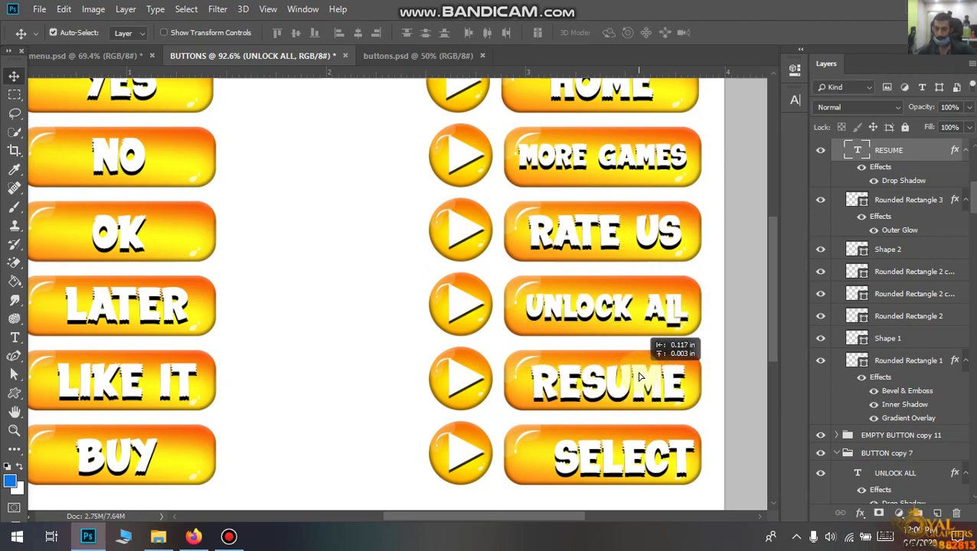
key("ctrl+t")
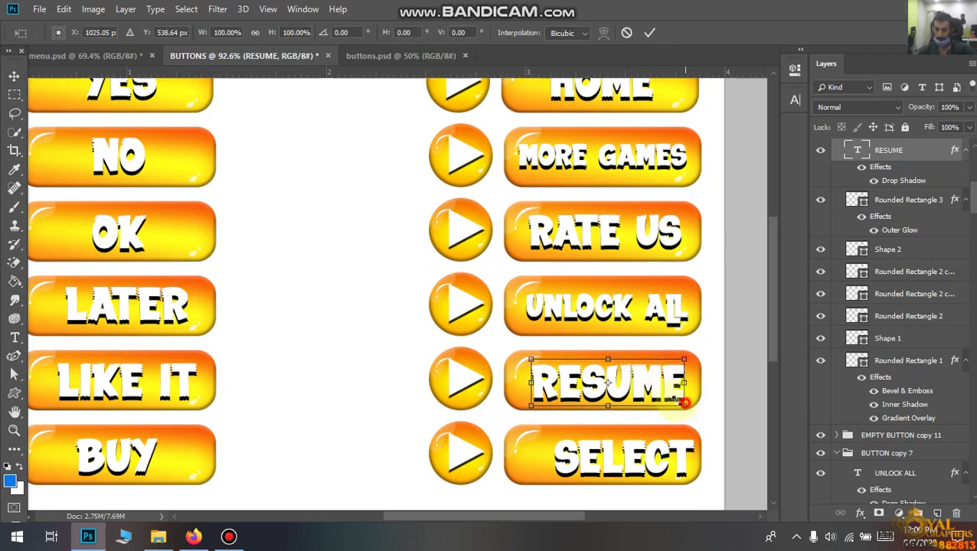
left_click_drag(684, 403, 673, 399)
key("Return")
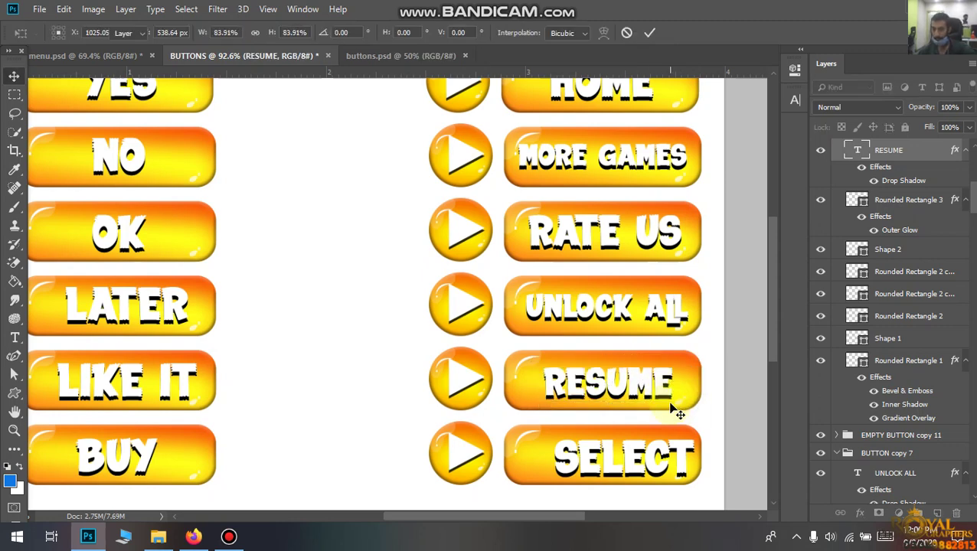
left_click_drag(651, 392, 643, 392)
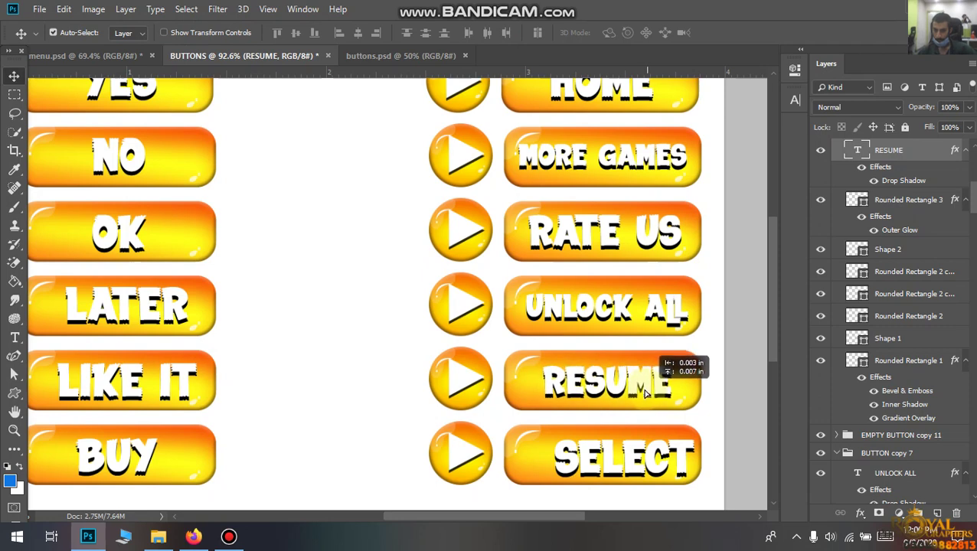
- Move the SELECT label left and shrink it to about 84%
left_click_drag(638, 452, 622, 452)
key("ctrl+t")
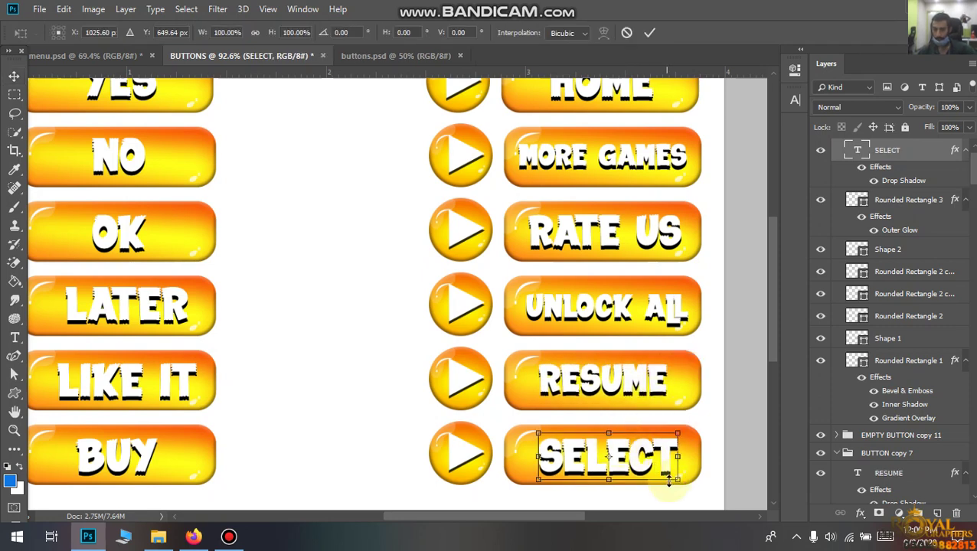
left_click_drag(674, 481, 663, 475)
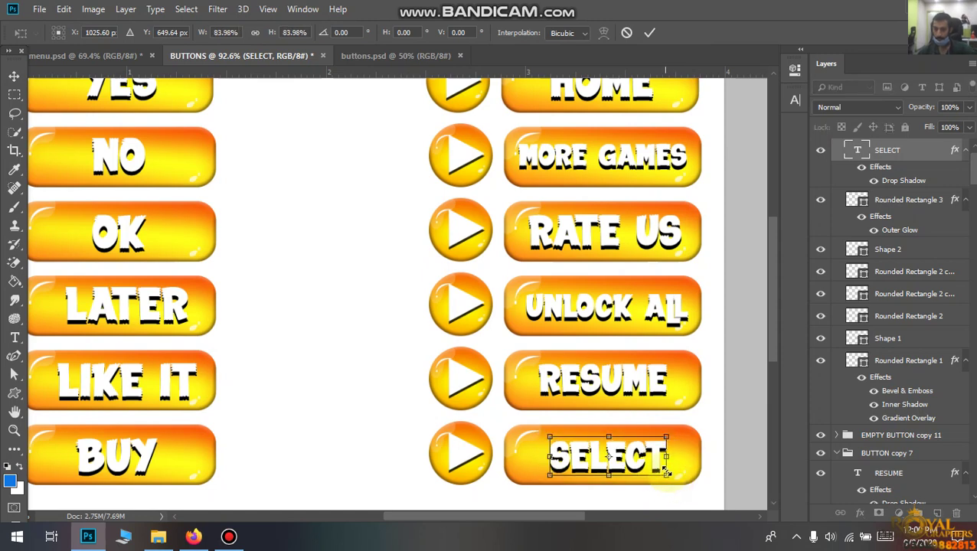
key("Return")
scroll(605, 394, "down", 3, "alt")
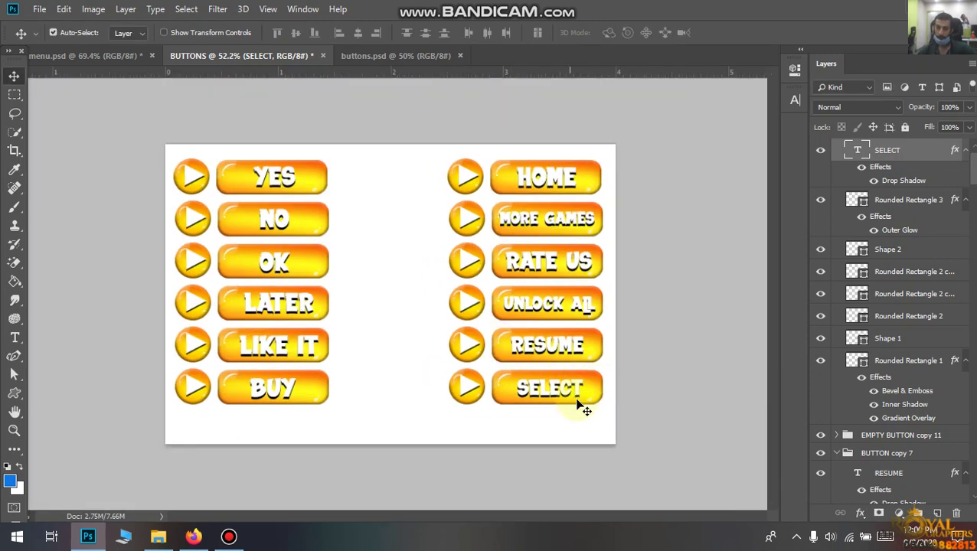
- Check the SELECT label's font size and nudge the HOME label slightly left
left_click(797, 105)
left_click(679, 136)
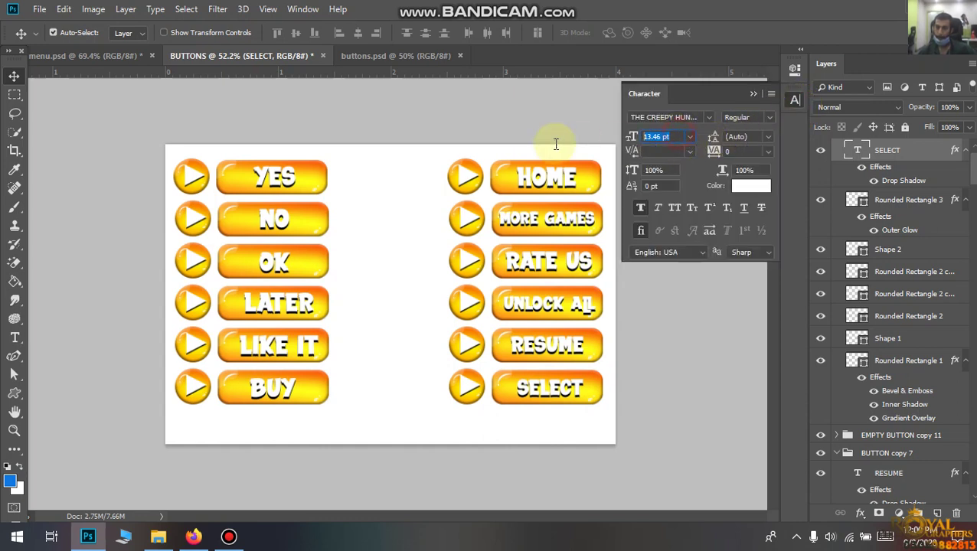
left_click(751, 94)
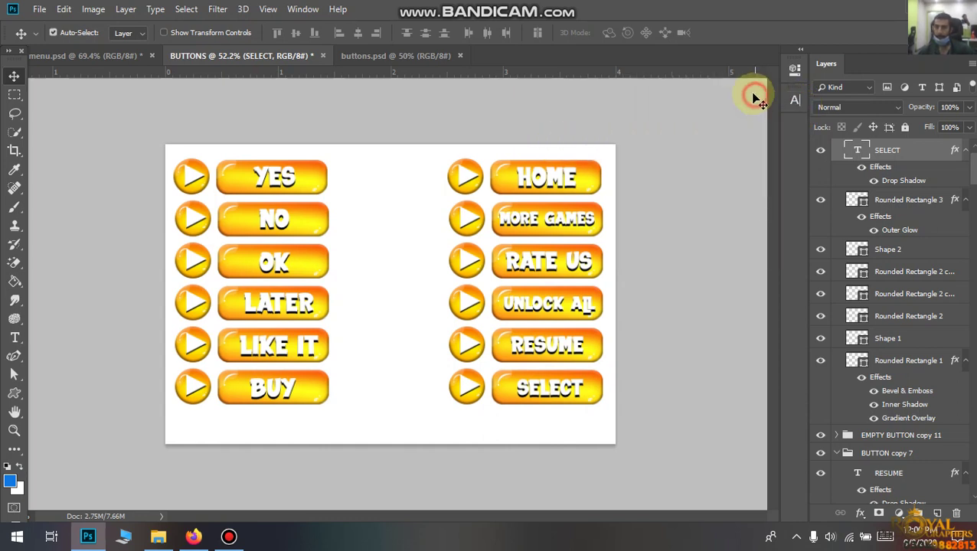
left_click(564, 178)
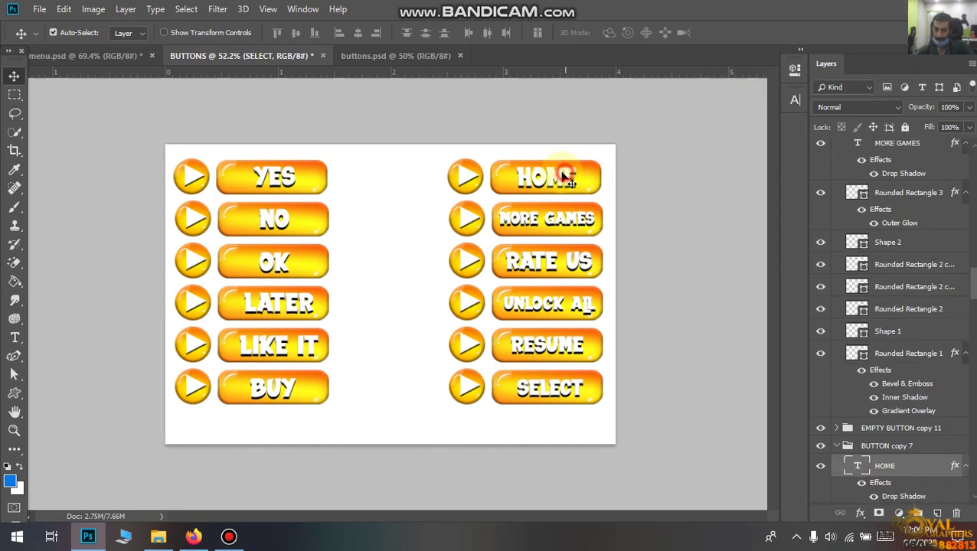
left_click(793, 102)
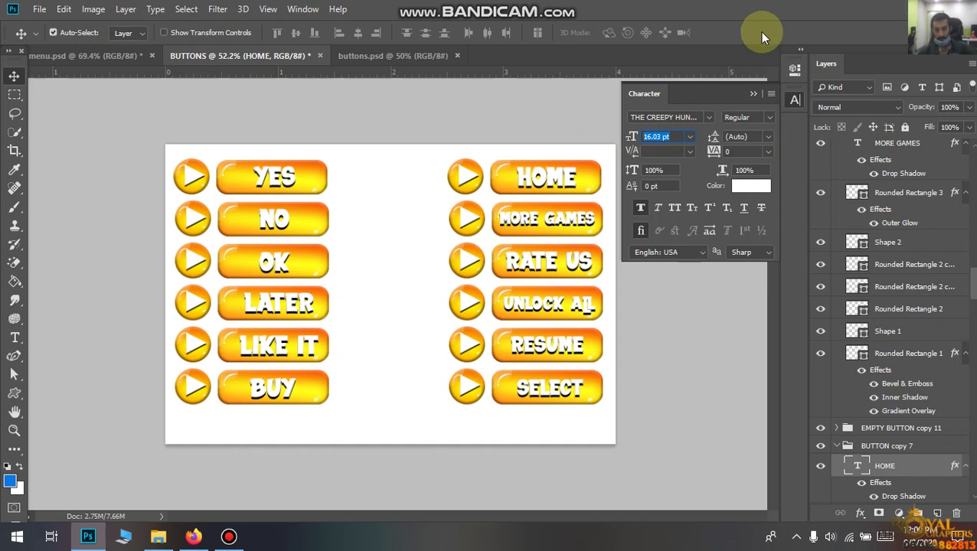
key("shift+Left")
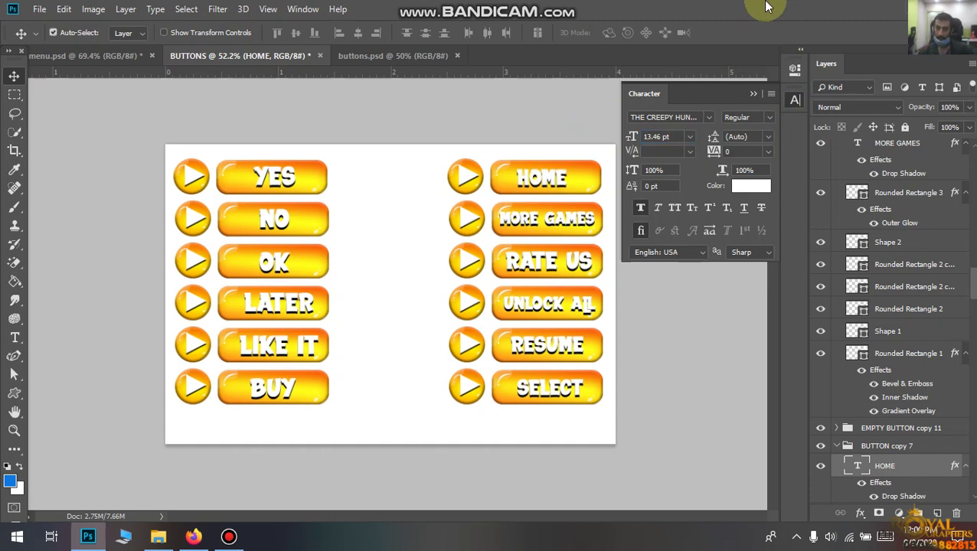
- Set the RATE US and LATER labels to 13.46 pt
left_click(574, 270)
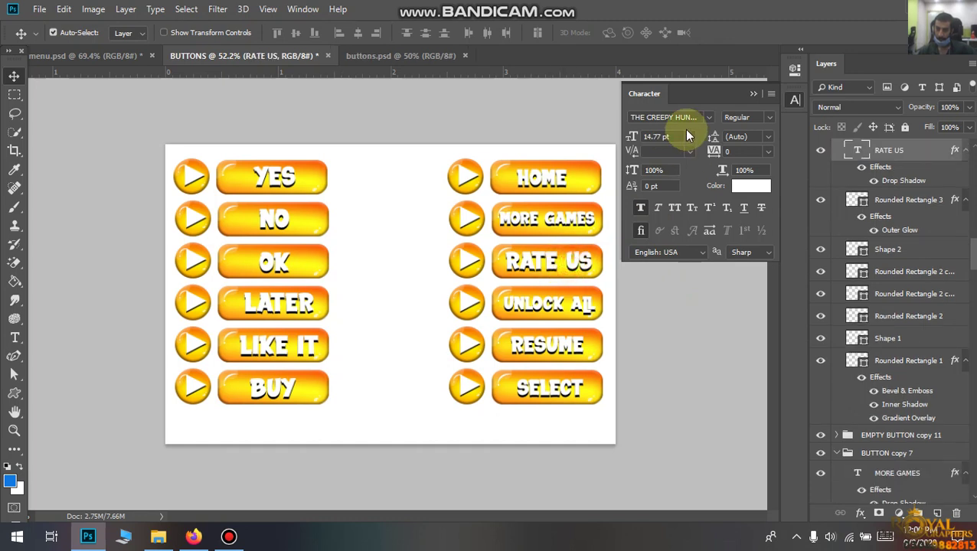
left_click(679, 137)
type("13.46")
key("Return")
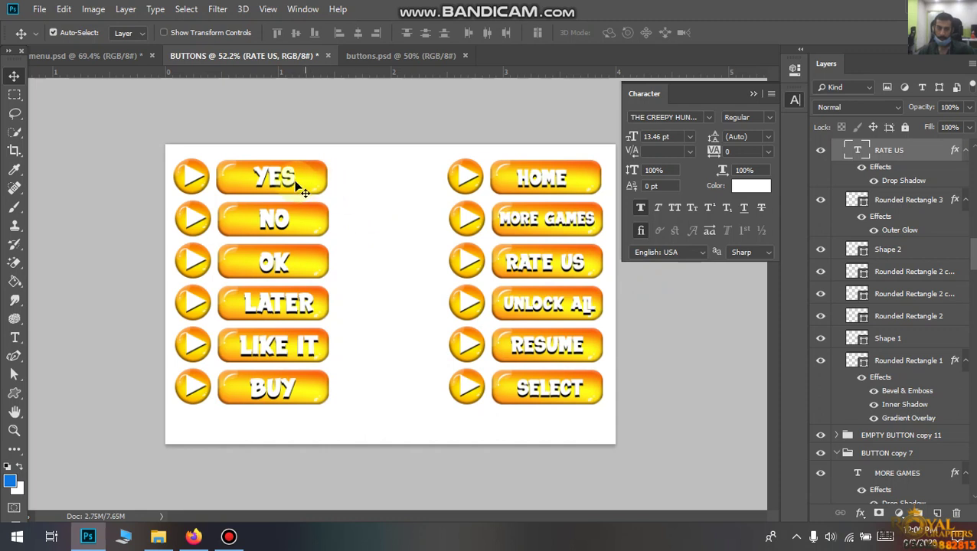
left_click(280, 309)
left_click(678, 136)
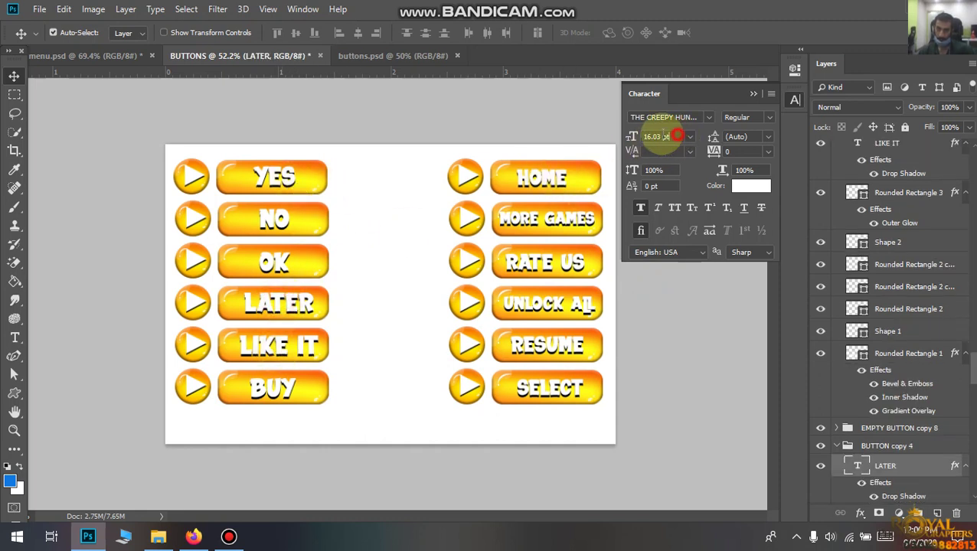
type("13.46")
key("Return")
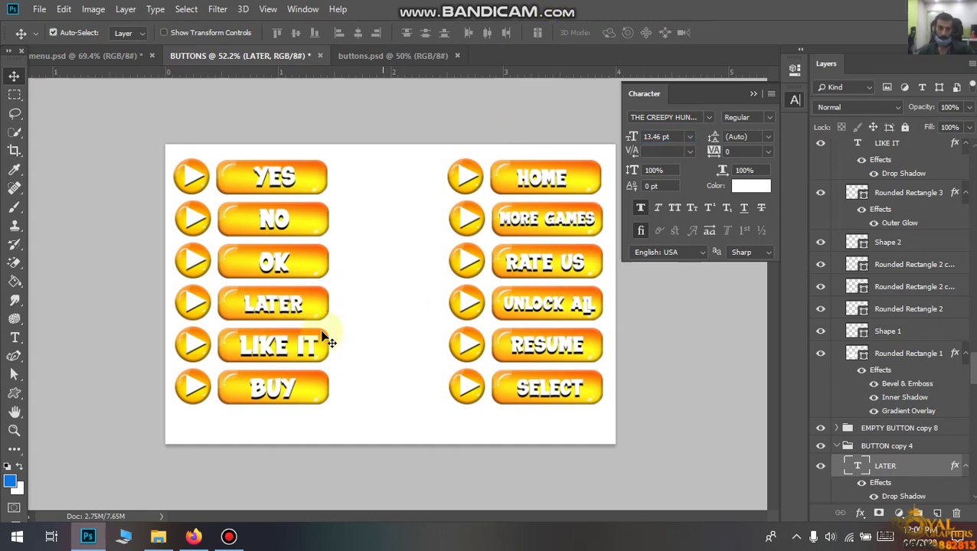
- Check the LIKE IT and HOME sizes, then paste 13.46 pt into the NO and OK labels
left_click(286, 351)
left_click(664, 136)
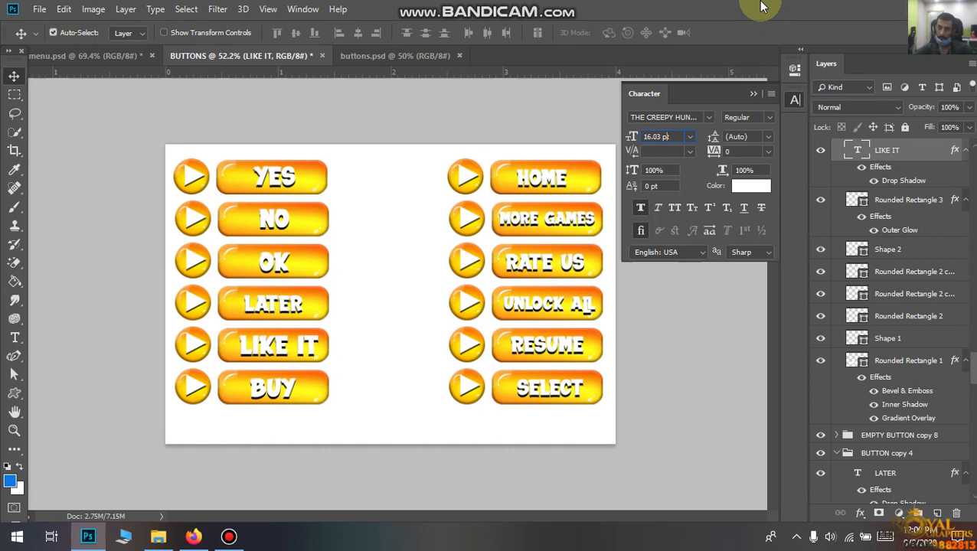
left_click(540, 183)
left_click(557, 175)
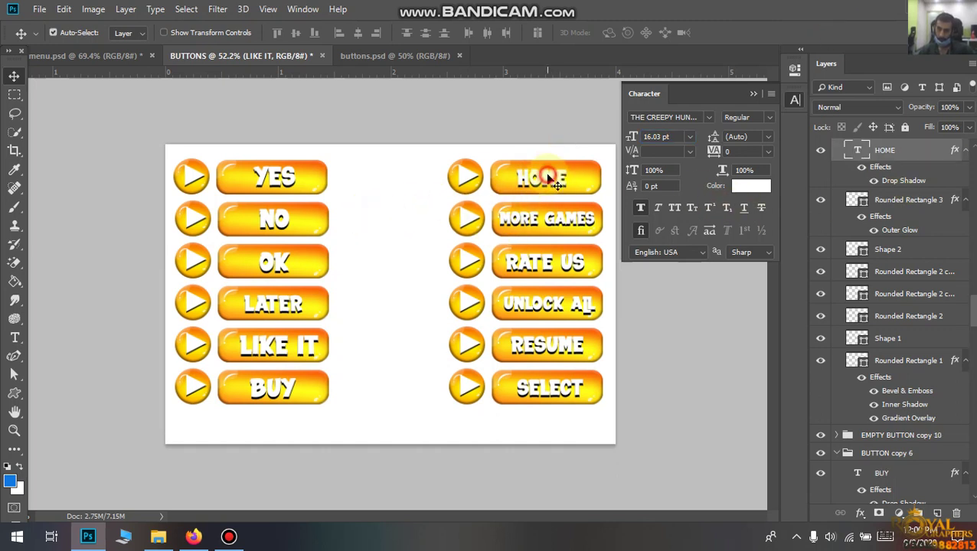
left_click(678, 136)
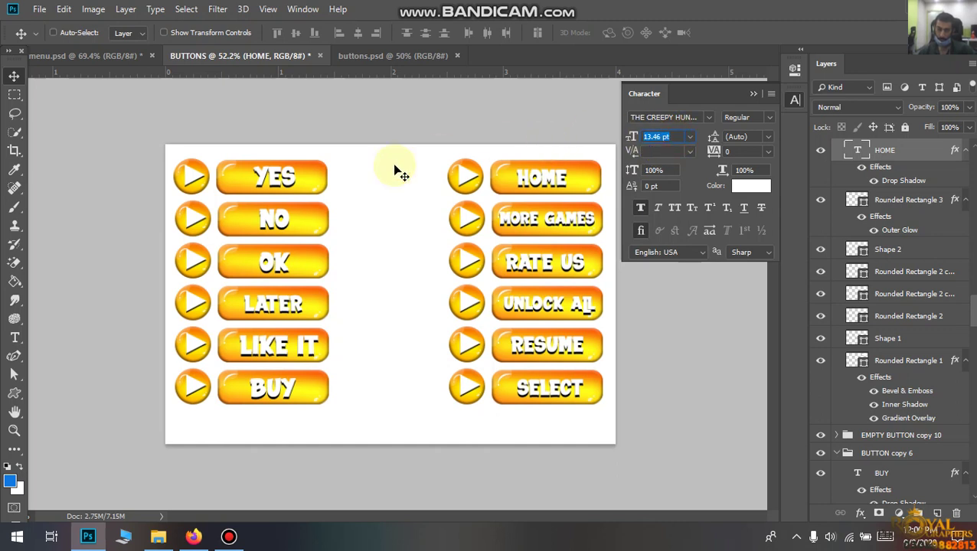
left_click(285, 219)
left_click(682, 137)
type("13.46 pt")
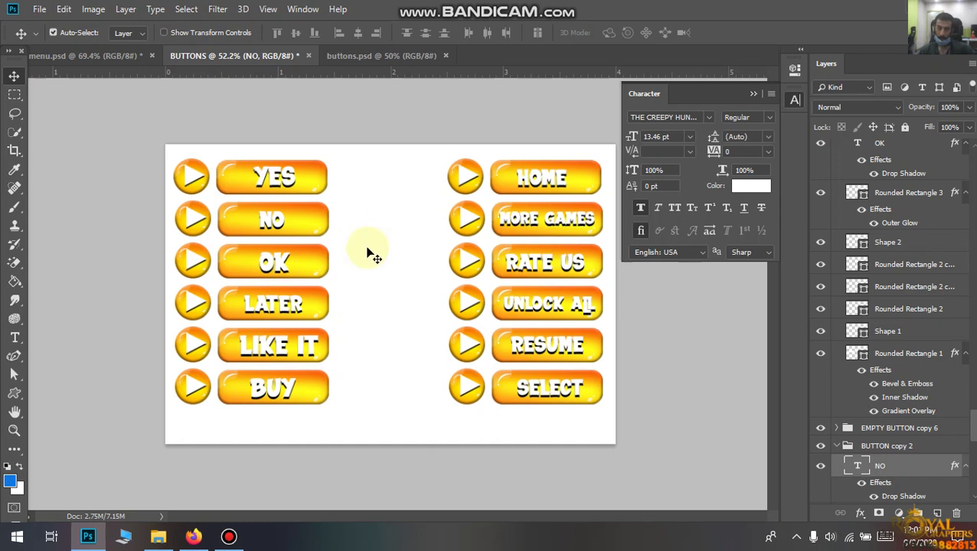
left_click(279, 265)
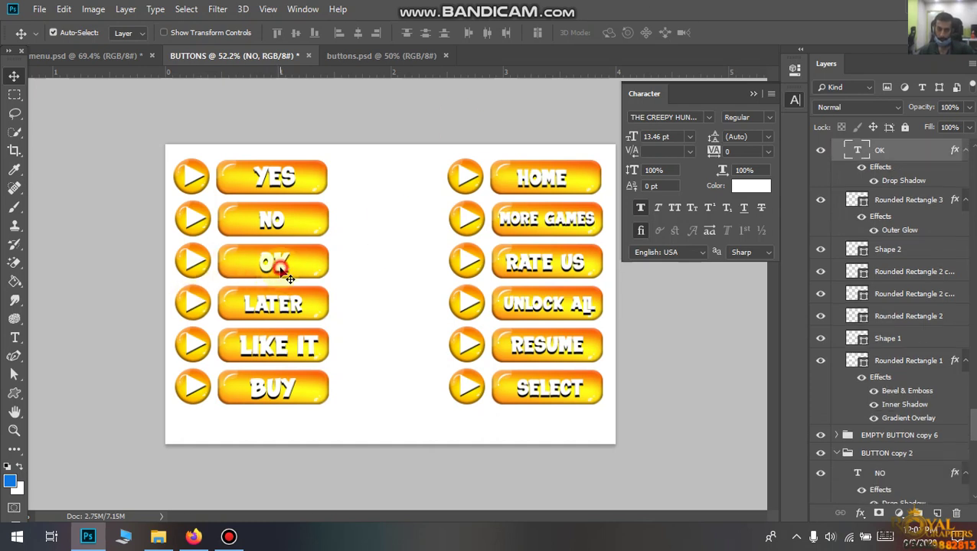
left_click(672, 136)
type("13.46 pt")
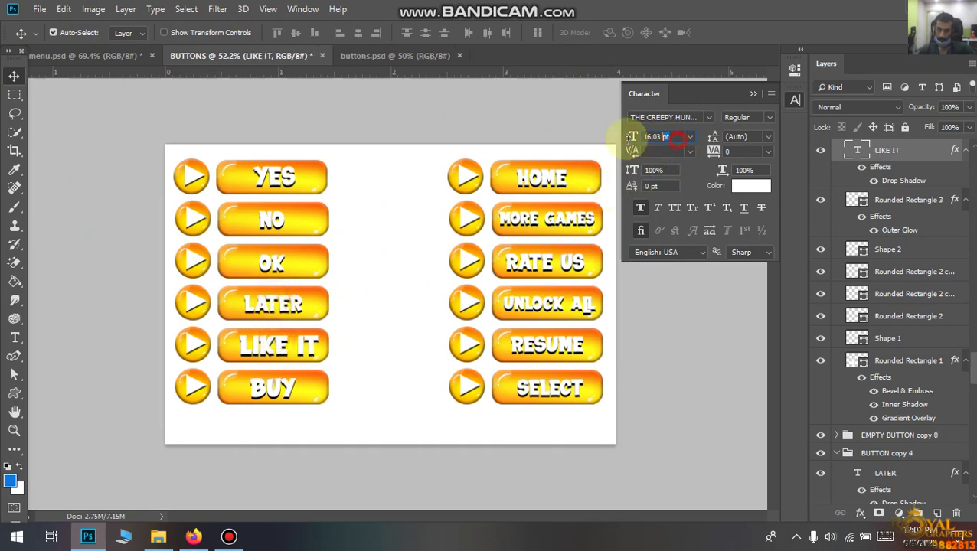
- Set the BUY and YES labels to 13.46 pt
left_click_drag(677, 137, 626, 137)
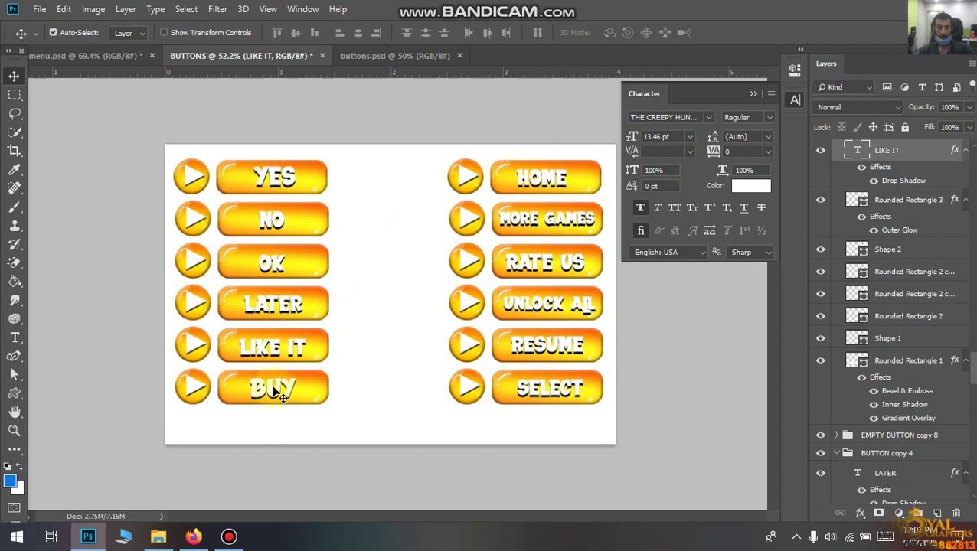
left_click(276, 396)
left_click(656, 137)
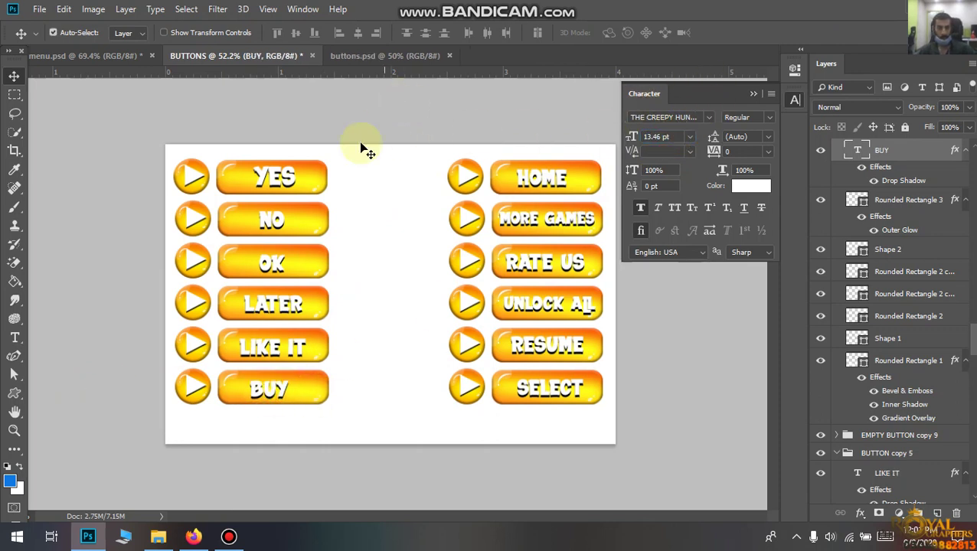
left_click(277, 181)
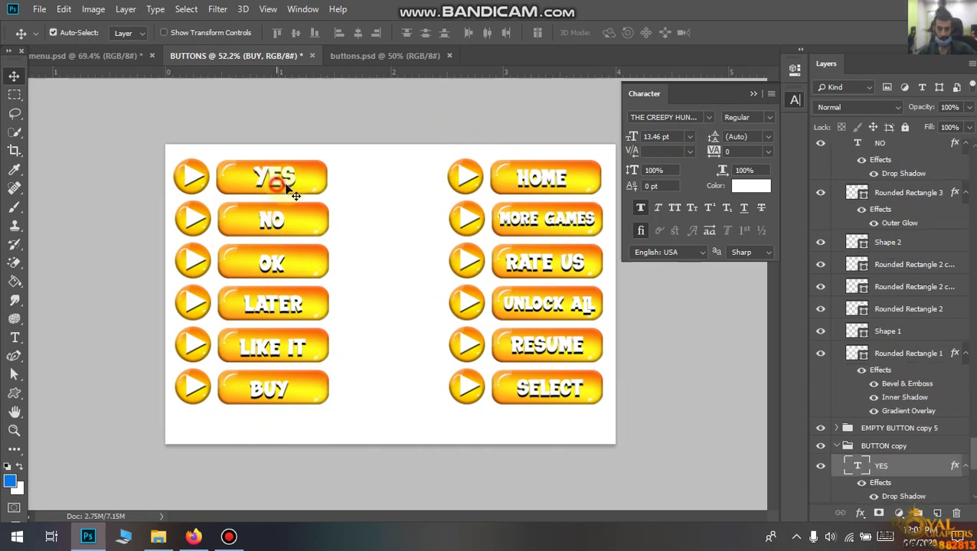
left_click(683, 137)
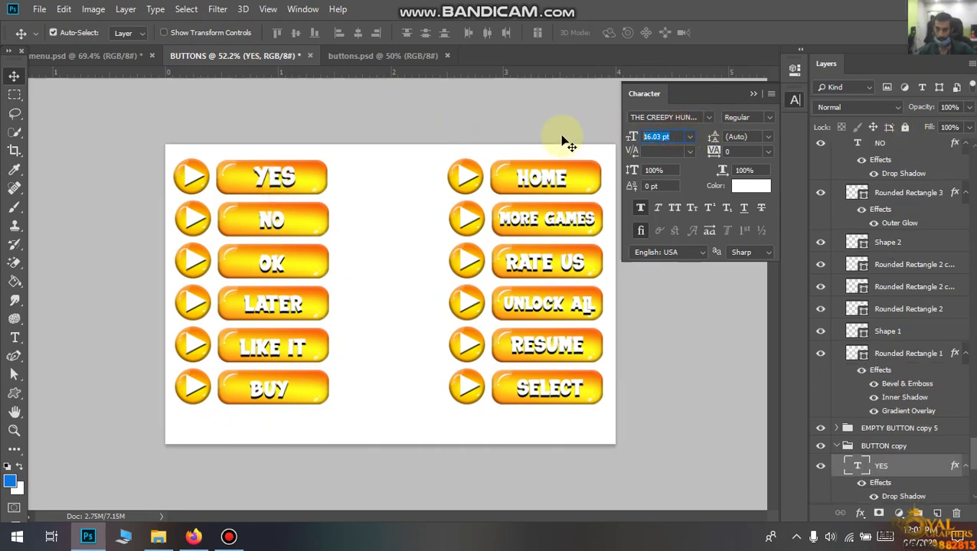
type("13.46")
key("Return")
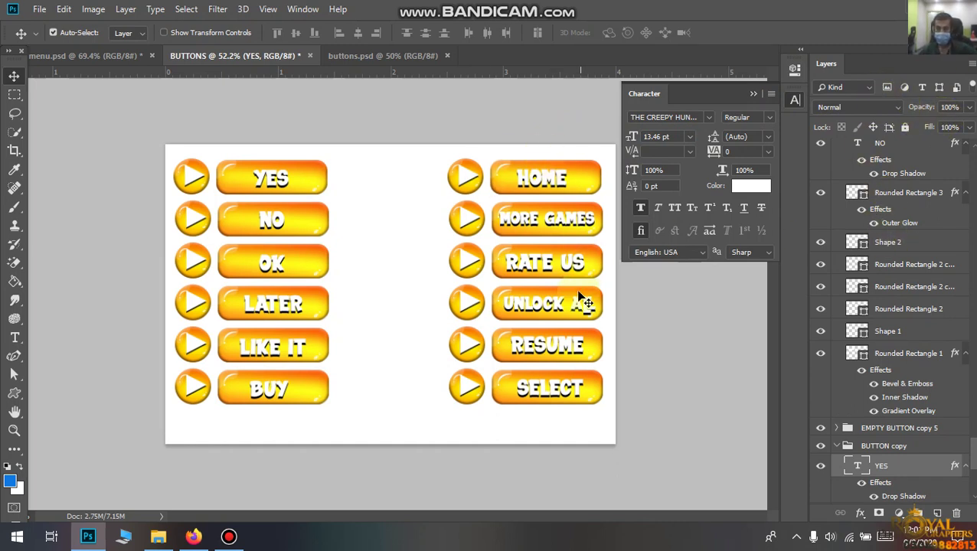
- Verify the RATE US, SELECT and HOME label sizes, then collapse the Character panel and deselect
left_click(558, 274)
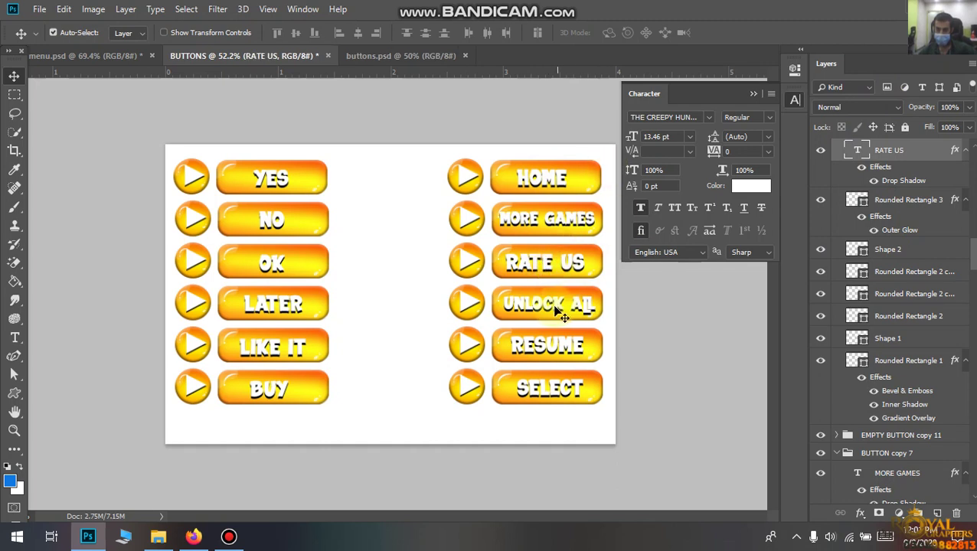
left_click(558, 391)
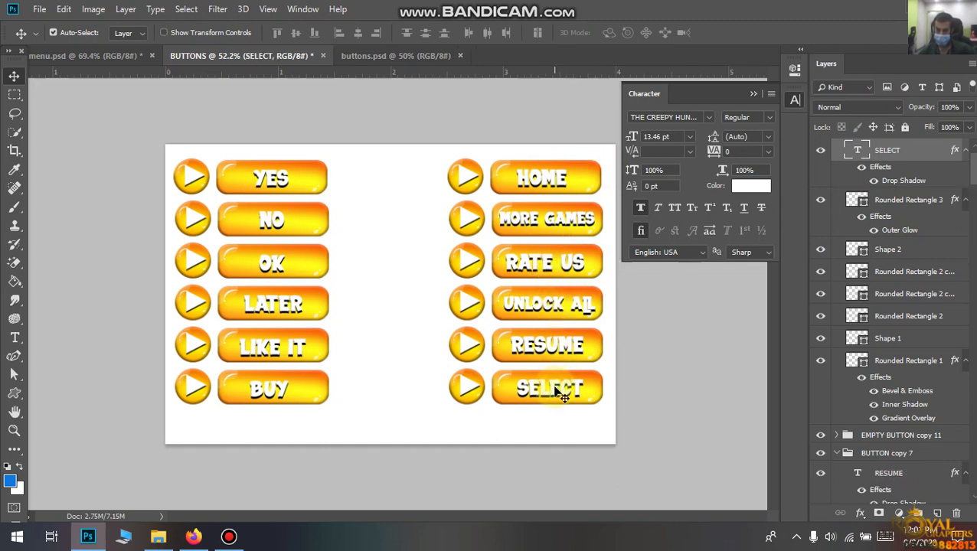
left_click(558, 182)
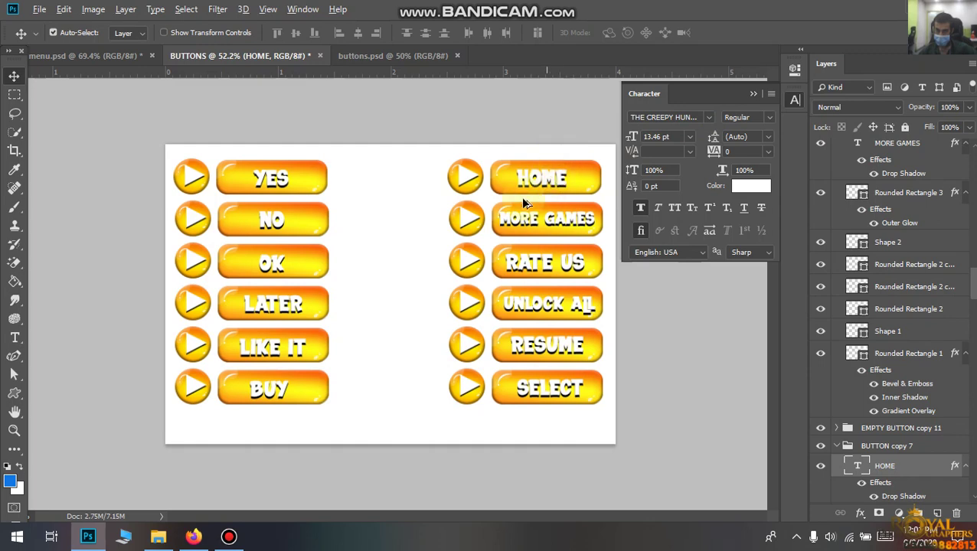
scroll(447, 249, "down", 1)
scroll(517, 196, "up", 2)
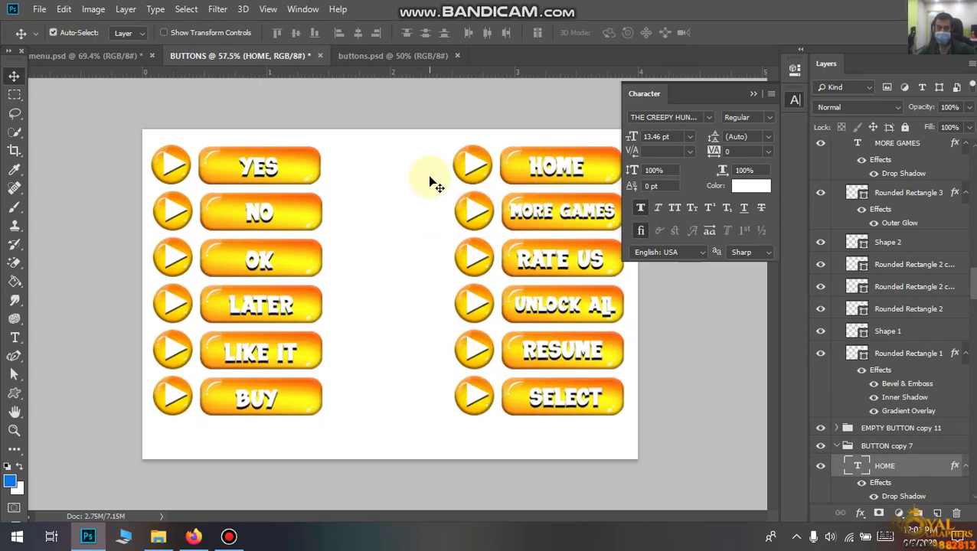
scroll(403, 148, "up", 1)
left_click(749, 95)
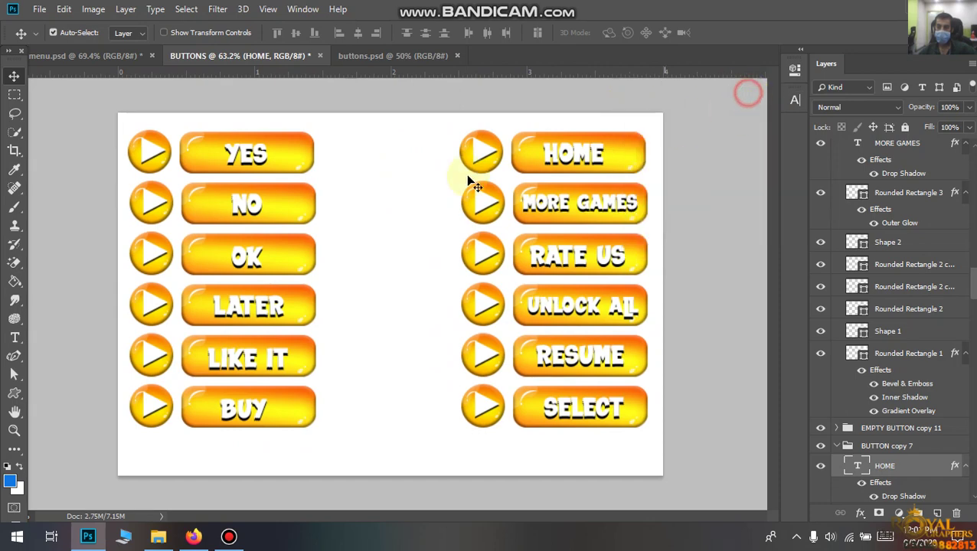
left_click(421, 183)
left_click(396, 55)
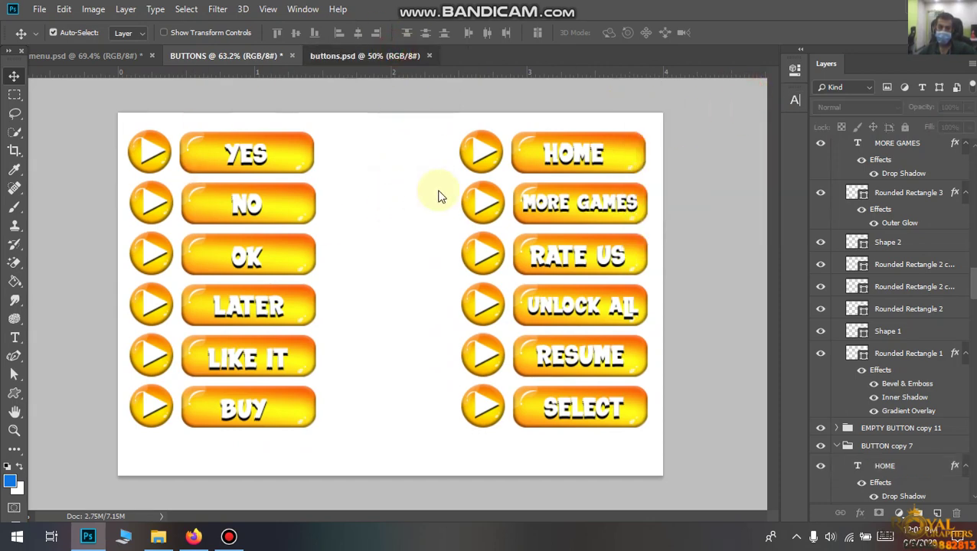
- In buttons.psd, select the car, pause, camera, speaker and back-arrow icon layers
left_click(226, 56)
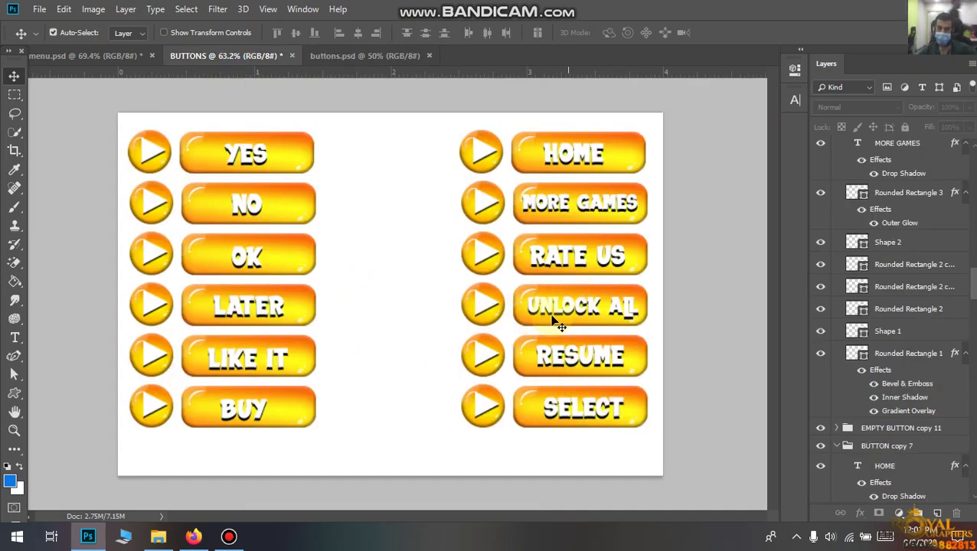
left_click(385, 55)
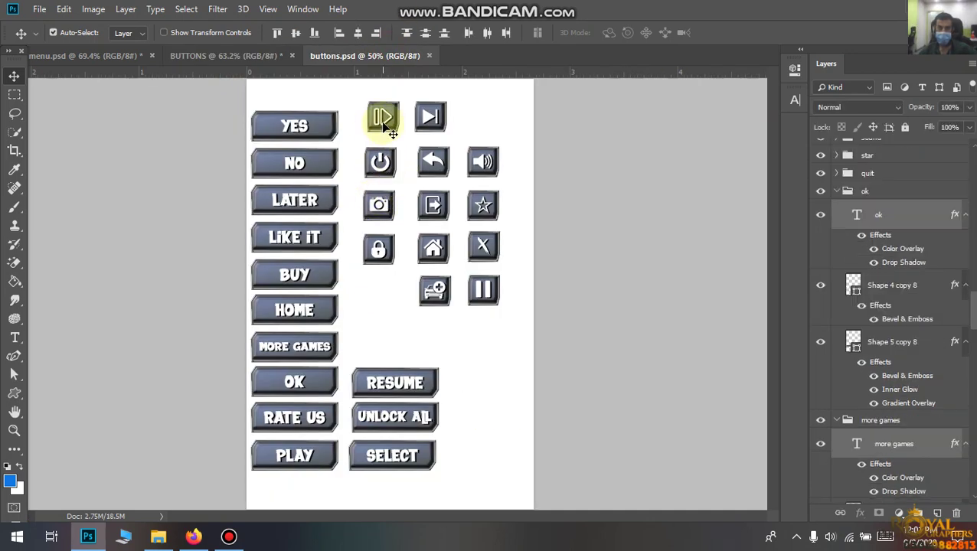
scroll(386, 127, "up", 3)
scroll(440, 222, "down", 1)
scroll(444, 261, "up", 1)
scroll(463, 368, "up", 1)
scroll(465, 421, "up", 1)
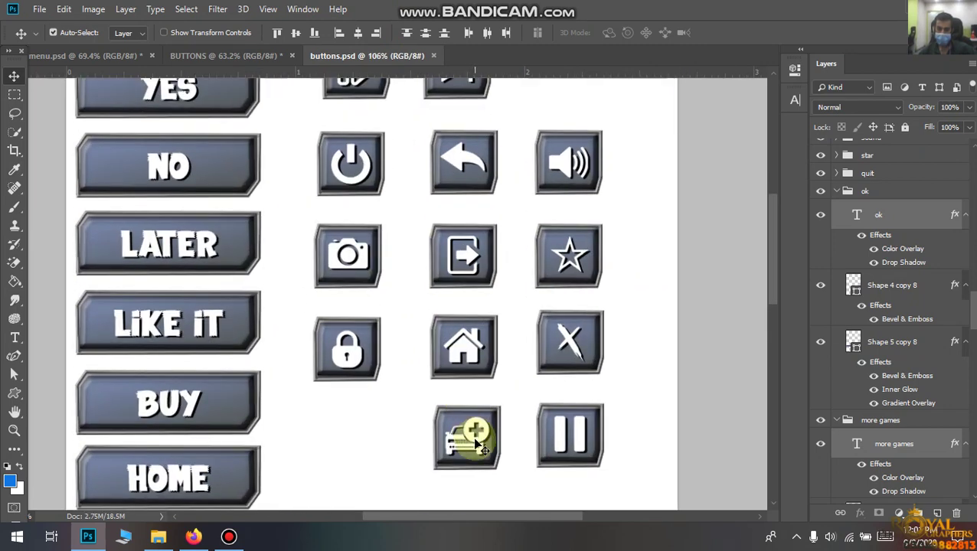
left_click(469, 429)
left_click(562, 442)
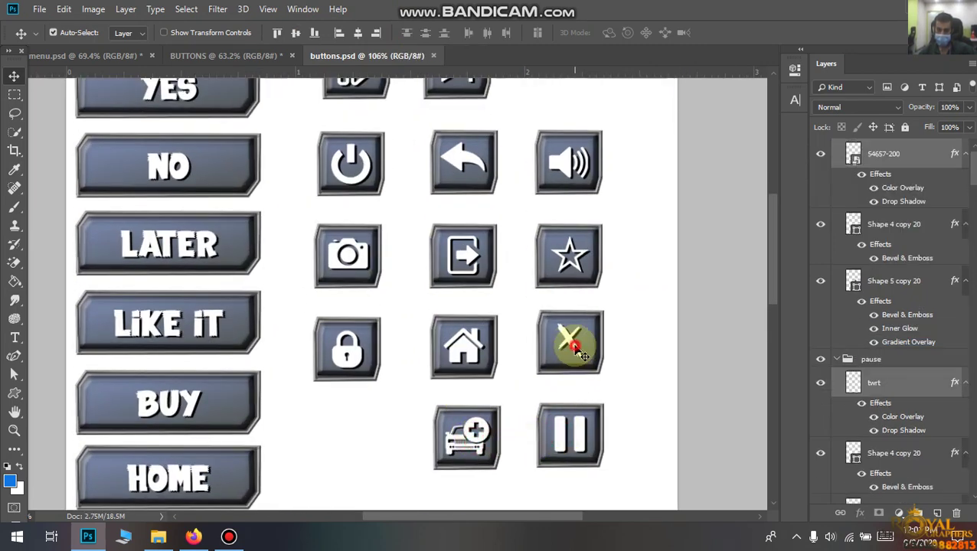
left_click(366, 258)
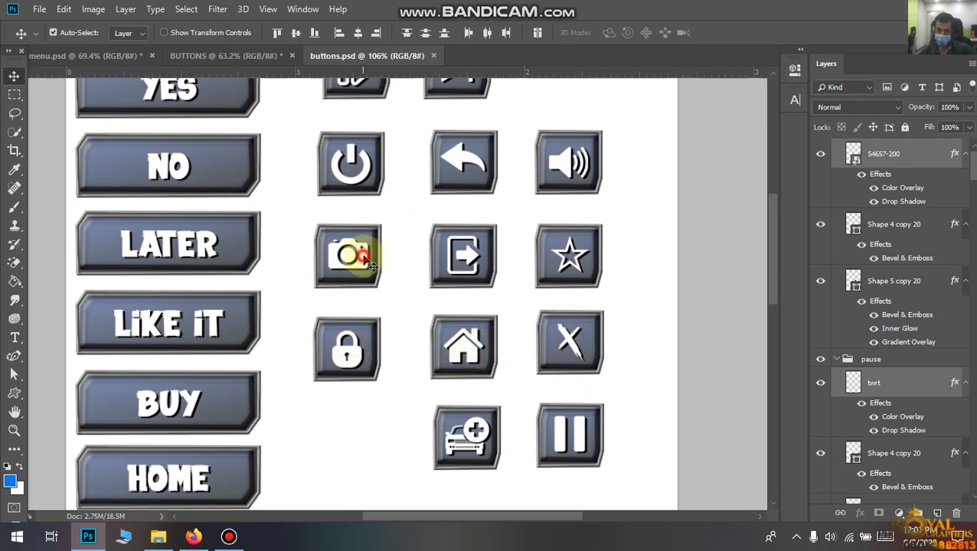
left_click(564, 159)
left_click(463, 160)
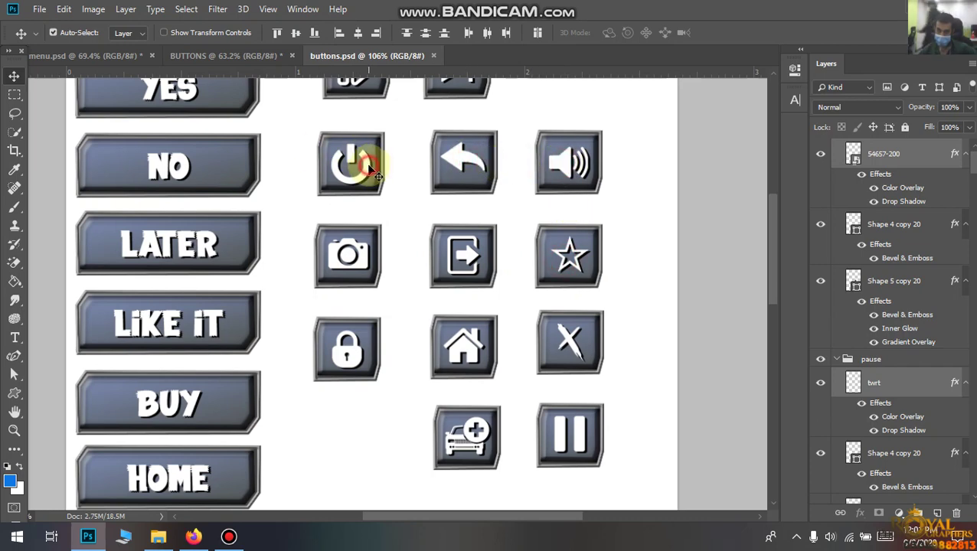
- Drag the selected icons across onto the orange BUTTONS sheet canvas
scroll(367, 163, "up", 1)
scroll(398, 146, "up", 1)
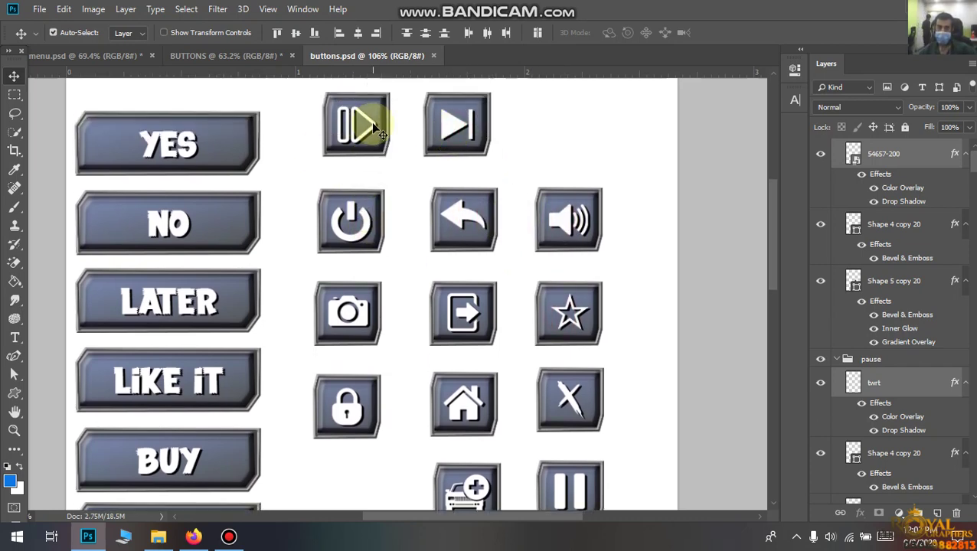
left_click_drag(375, 130, 301, 93)
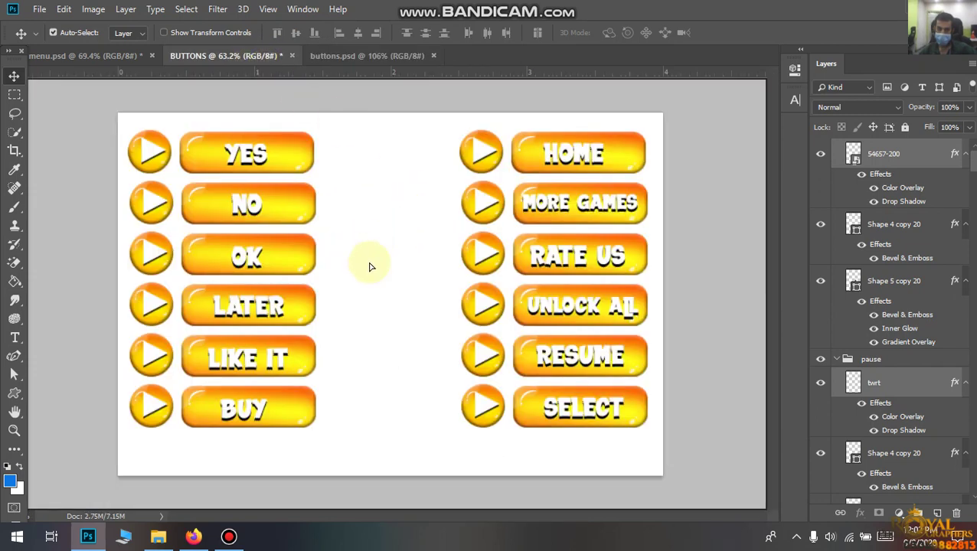
left_click_drag(301, 93, 373, 265)
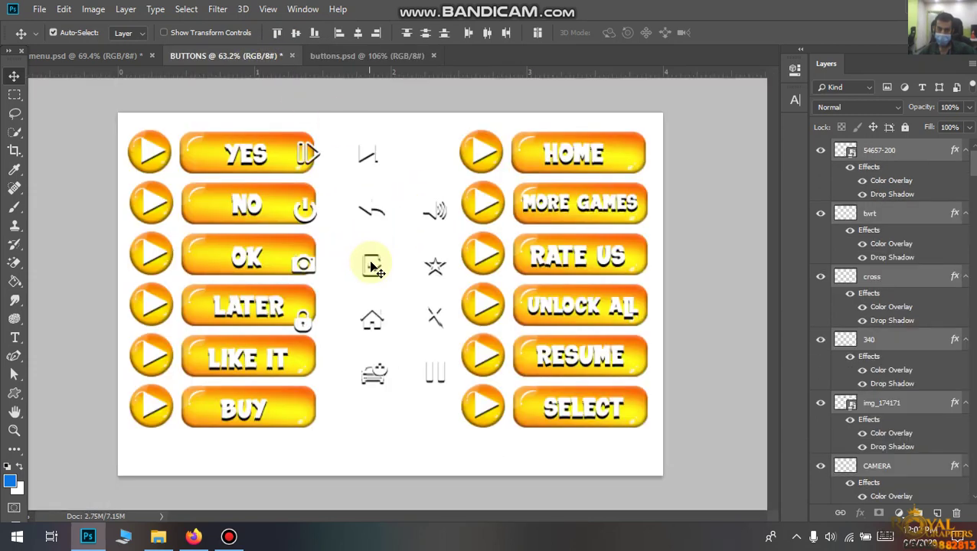
- Reposition the pasted icons, return to the BUTTONS sheet, and pull the play triangles out of the circles
left_click_drag(374, 213, 374, 224)
left_click(403, 56)
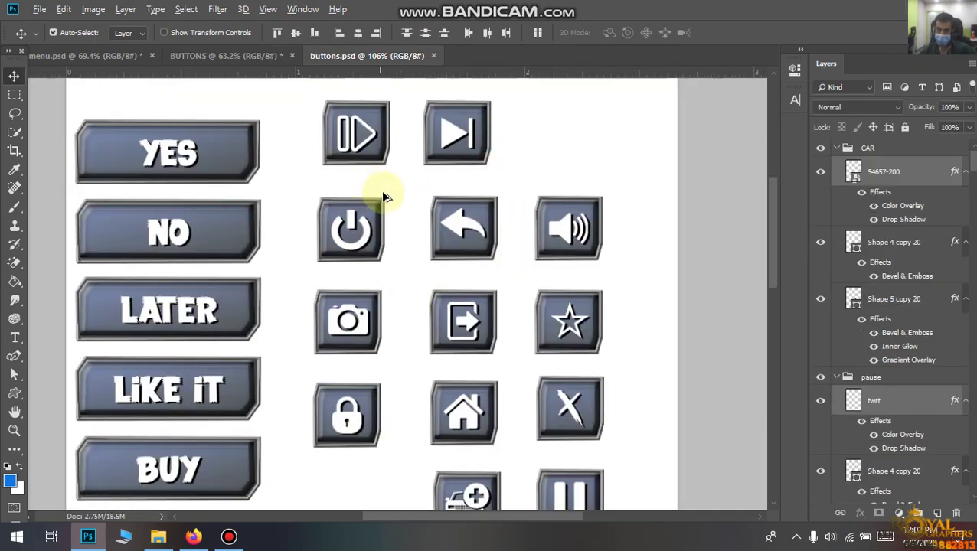
scroll(381, 190, "down", 3)
left_click(267, 58)
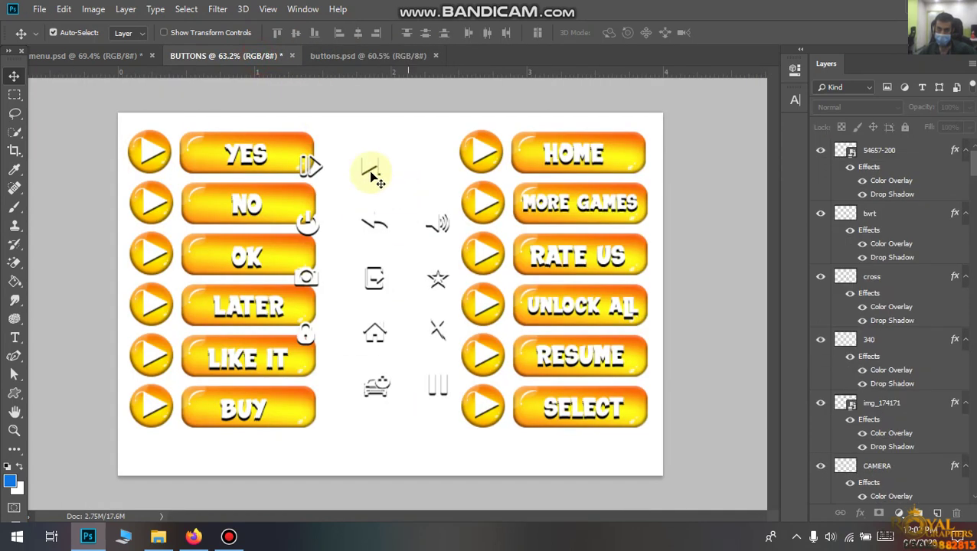
scroll(142, 244, "up", 1)
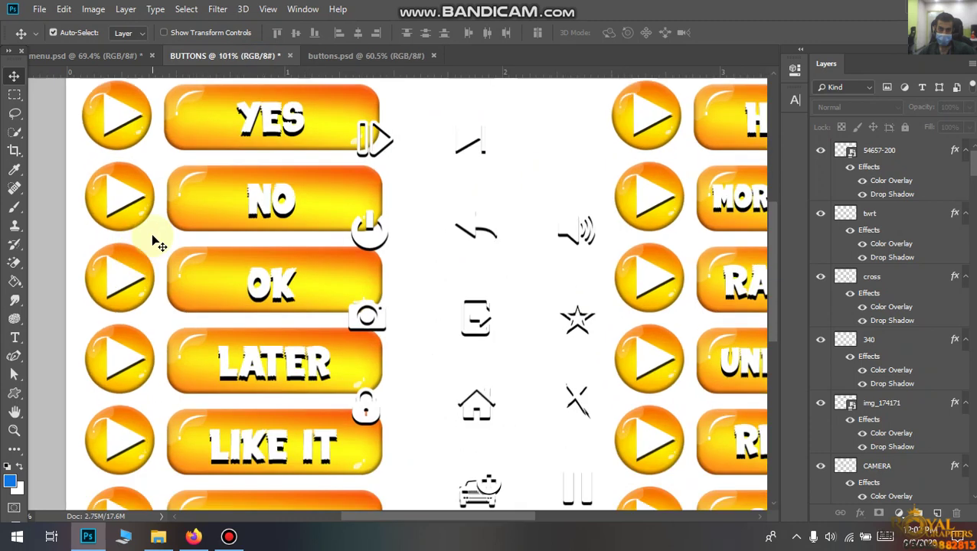
mouse_move(130, 154)
left_mouse_down()
mouse_move(100, 168)
mouse_move(124, 201)
mouse_move(120, 327)
mouse_move(136, 407)
mouse_move(127, 454)
mouse_move(126, 440)
mouse_move(149, 494)
mouse_move(135, 427)
mouse_move(114, 407)
mouse_move(514, 338)
mouse_move(660, 403)
left_mouse_up()
left_click(123, 285)
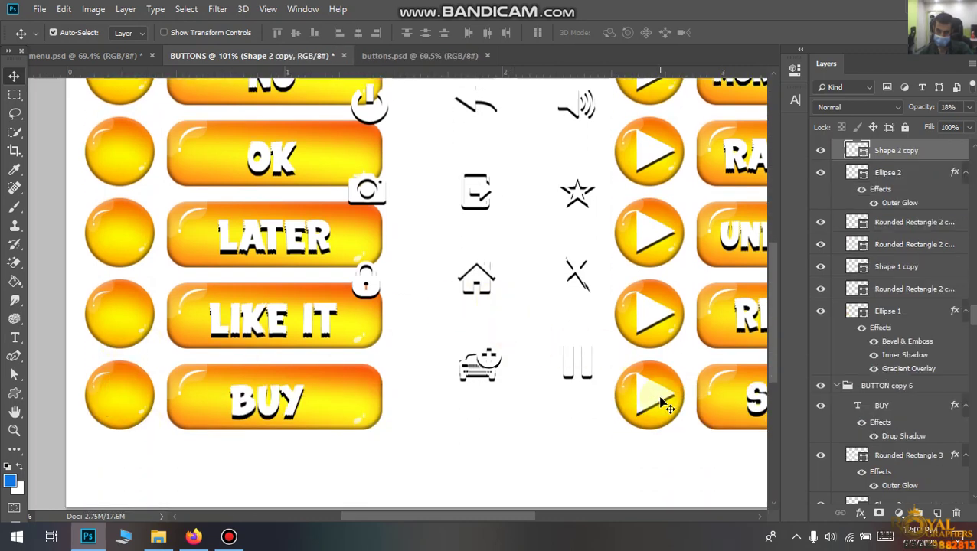
mouse_move(666, 336)
left_mouse_down()
mouse_move(653, 316)
mouse_move(647, 226)
mouse_move(656, 161)
mouse_move(651, 183)
left_mouse_up()
- Clear the triangles and place the skip, speaker and star icons in the top three right circles
scroll(651, 183, "up", 3)
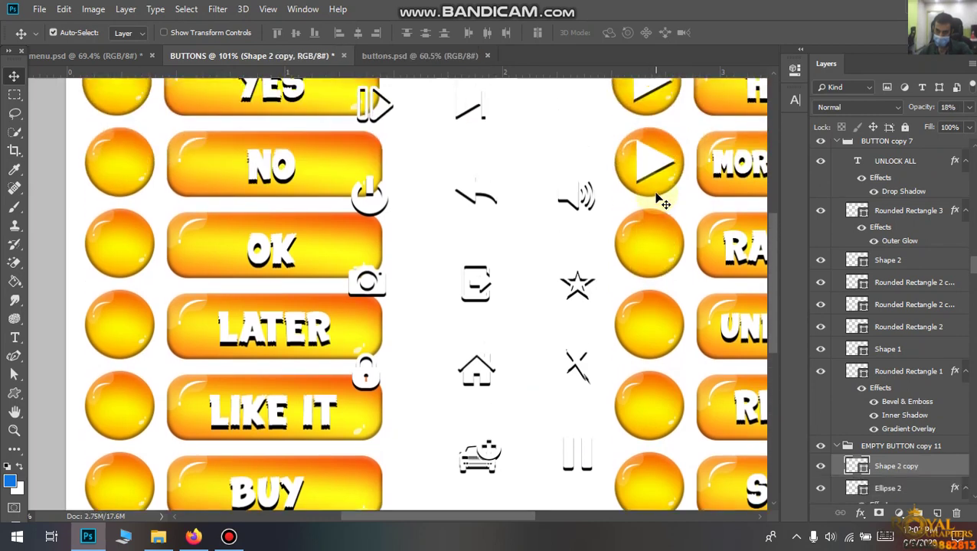
mouse_move(656, 212)
left_mouse_down()
mouse_move(634, 130)
mouse_move(466, 149)
mouse_move(643, 131)
left_mouse_up()
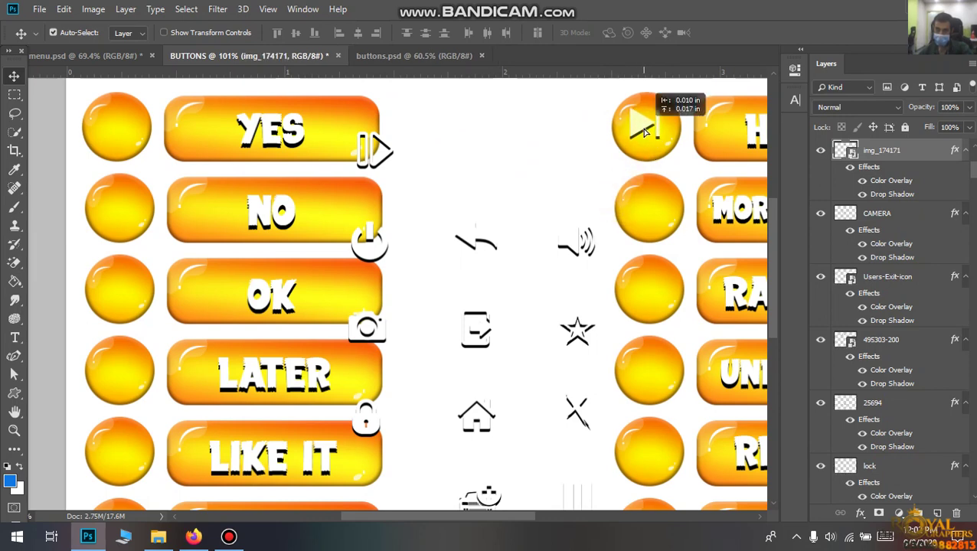
left_click_drag(643, 131, 645, 131)
left_click_drag(586, 245, 647, 214)
mouse_move(583, 327)
left_mouse_down()
mouse_move(656, 285)
mouse_move(663, 296)
left_mouse_up()
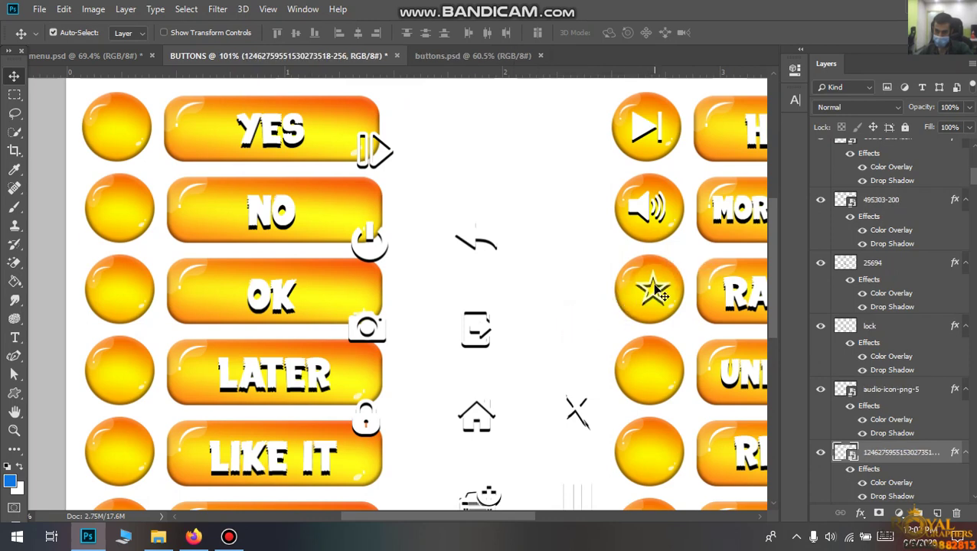
left_click_drag(657, 286, 653, 288)
- Place the exit, X and pause icons in the fourth to sixth right circles
left_click_drag(493, 351, 655, 371)
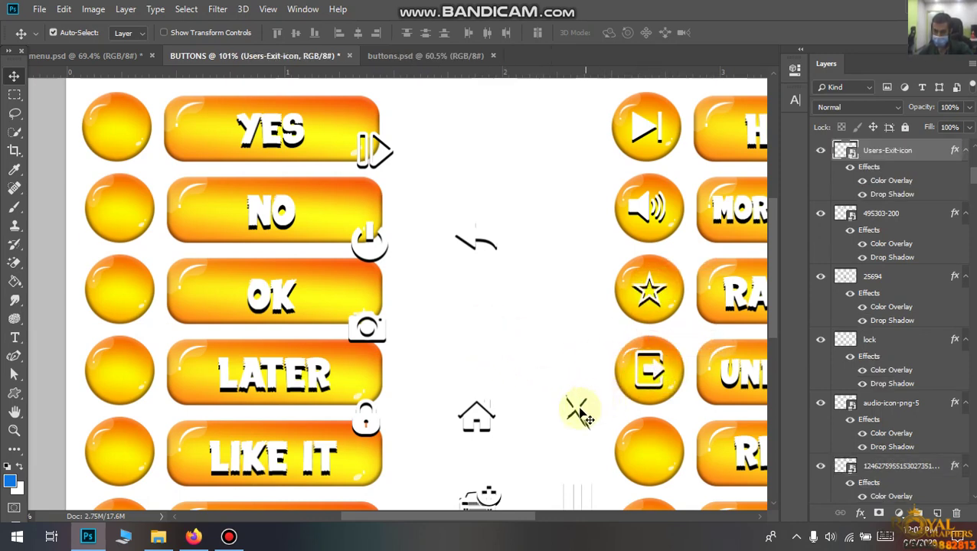
left_click_drag(578, 412, 649, 452)
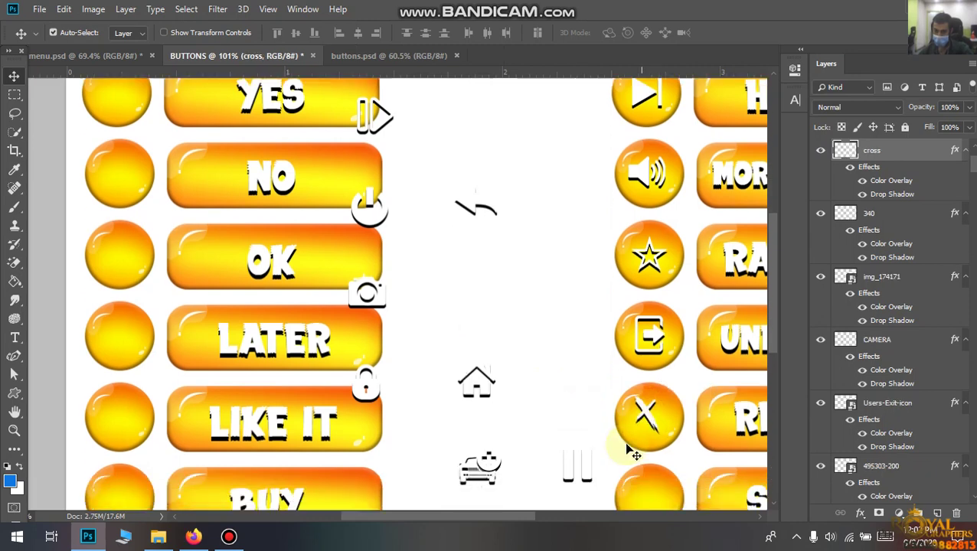
scroll(666, 440, "down", 2)
left_click_drag(654, 413, 658, 418)
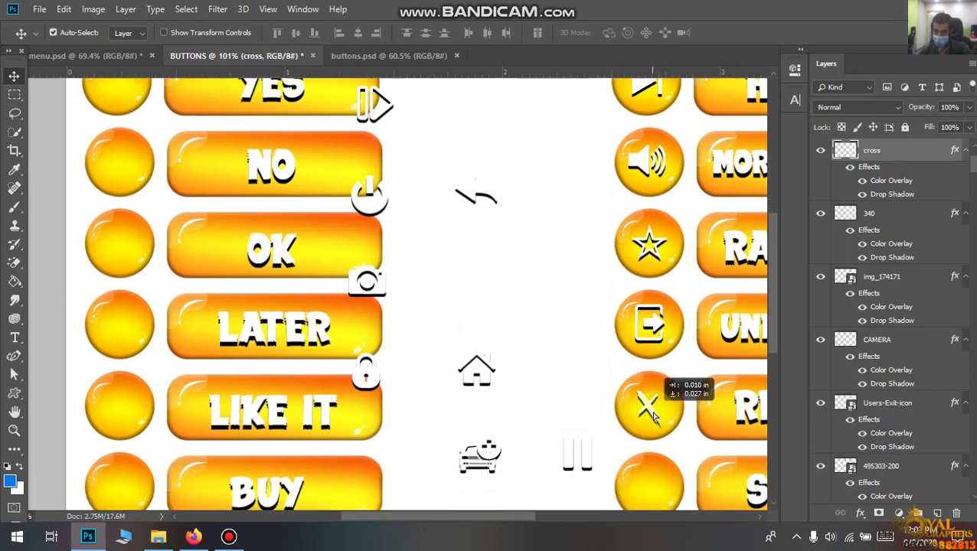
left_click_drag(589, 459, 661, 494)
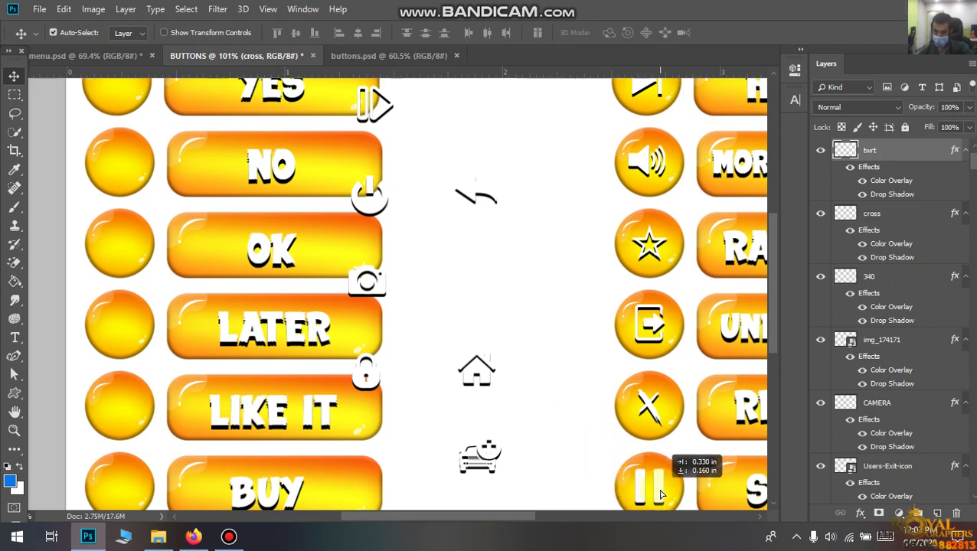
scroll(639, 462, "down", 3)
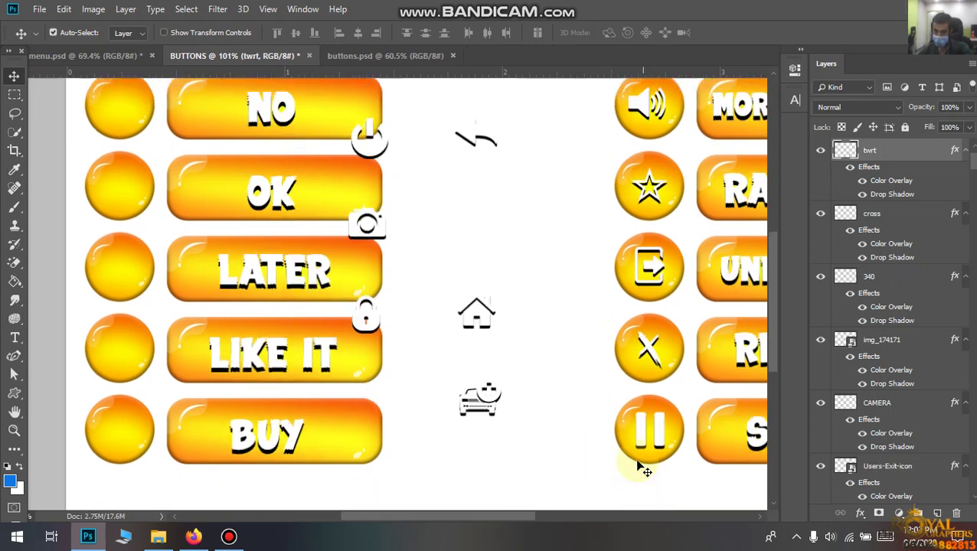
- Put the car, house and lock icons in the BUY, LIKE IT and LATER circles
left_click_drag(490, 375, 132, 411)
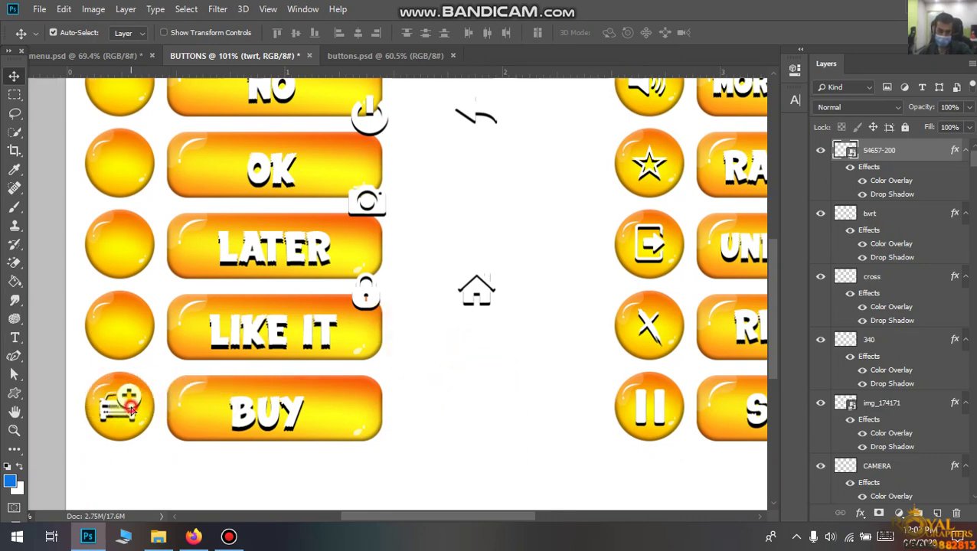
mouse_move(476, 291)
left_mouse_down()
mouse_move(128, 346)
mouse_move(123, 332)
left_mouse_up()
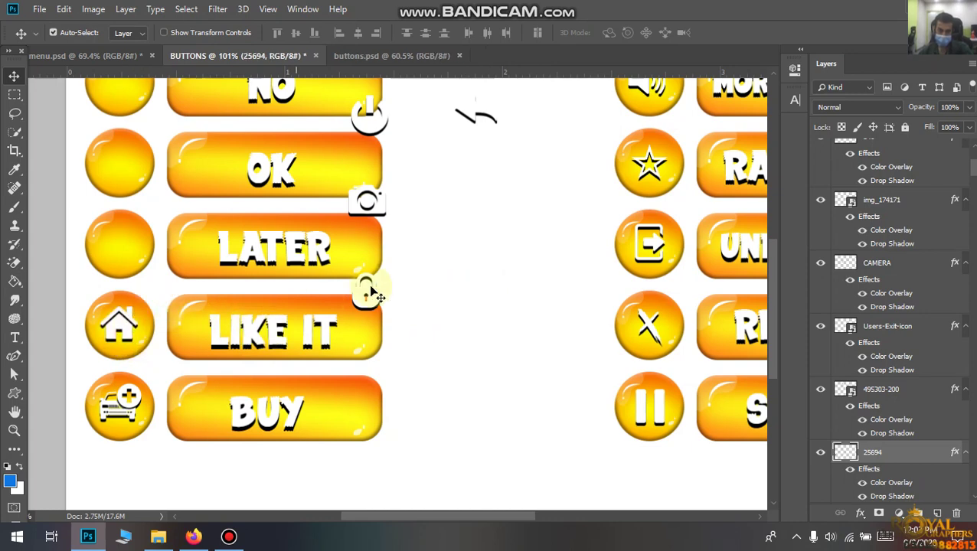
left_click_drag(368, 291, 211, 275)
mouse_move(375, 288)
left_mouse_down()
mouse_move(164, 292)
mouse_move(127, 252)
left_mouse_up()
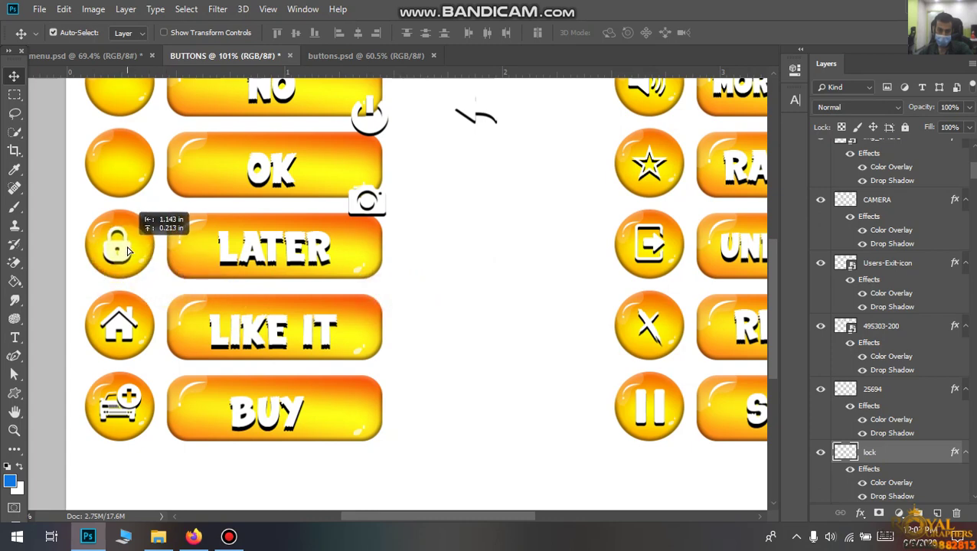
left_click_drag(129, 250, 128, 251)
- Put the camera, power and play icons in the OK, NO and YES circles
scroll(218, 252, "up", 2)
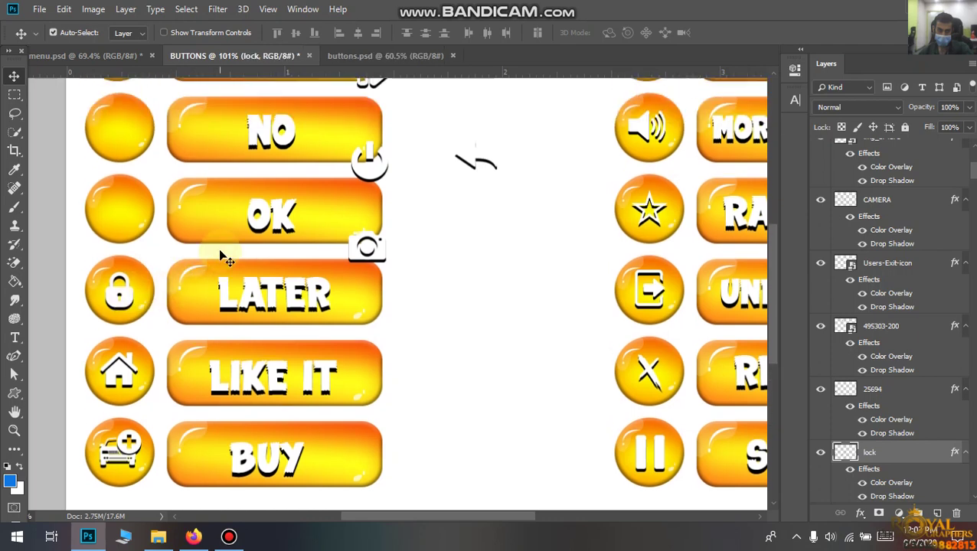
scroll(322, 280, "up", 3)
left_click_drag(388, 319, 132, 275)
scroll(200, 283, "up", 2)
scroll(229, 290, "up", 1)
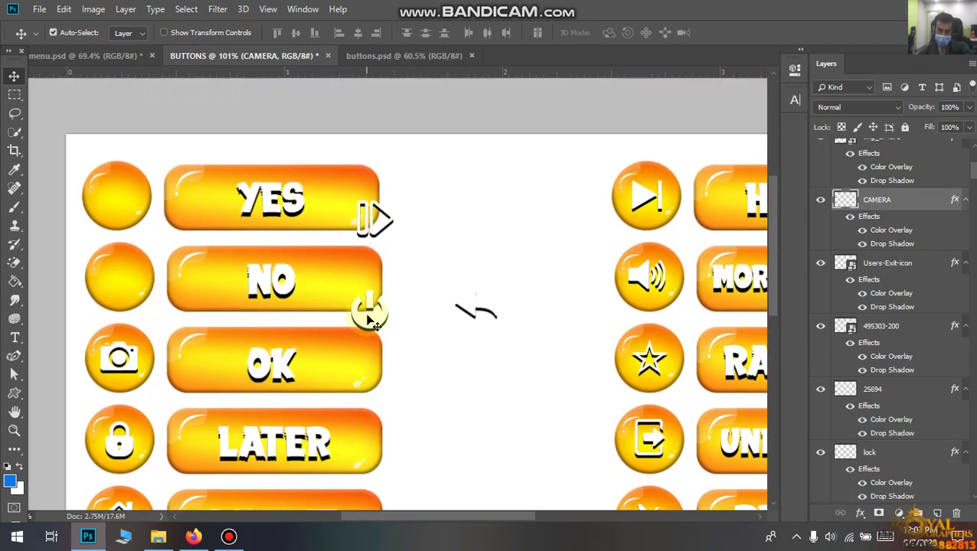
mouse_move(369, 310)
left_mouse_down()
mouse_move(127, 305)
mouse_move(120, 274)
left_mouse_up()
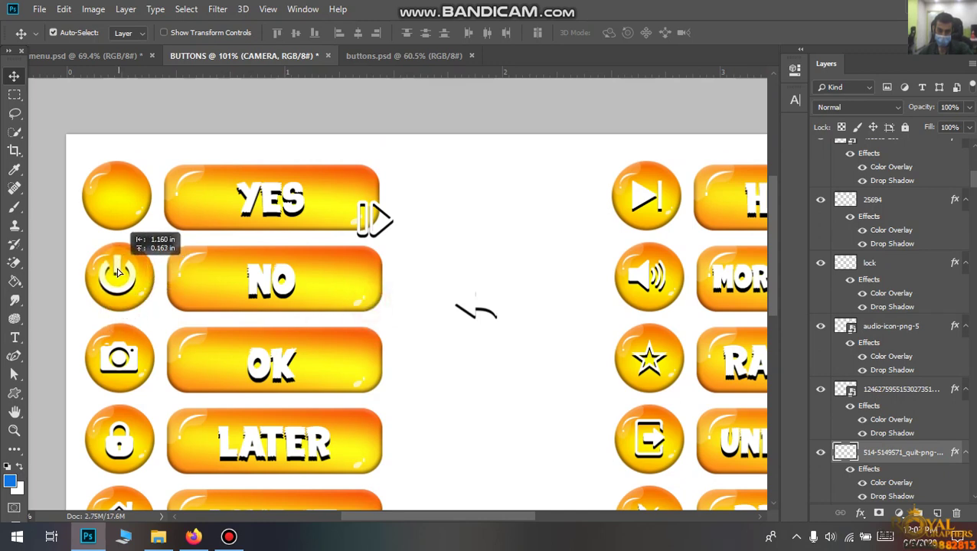
left_click_drag(120, 273, 120, 273)
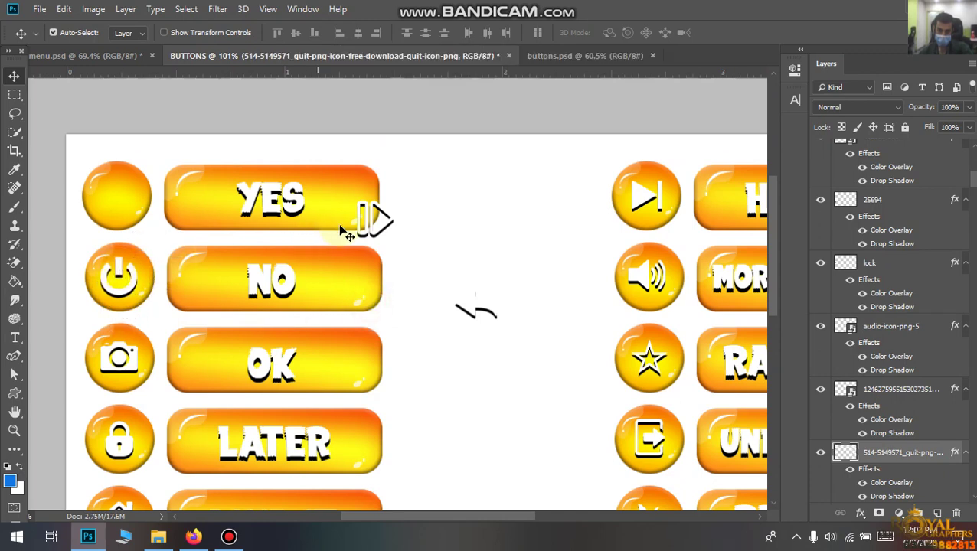
mouse_move(380, 240)
left_mouse_down()
mouse_move(382, 230)
mouse_move(119, 208)
left_mouse_up()
scroll(466, 310, "down", 5)
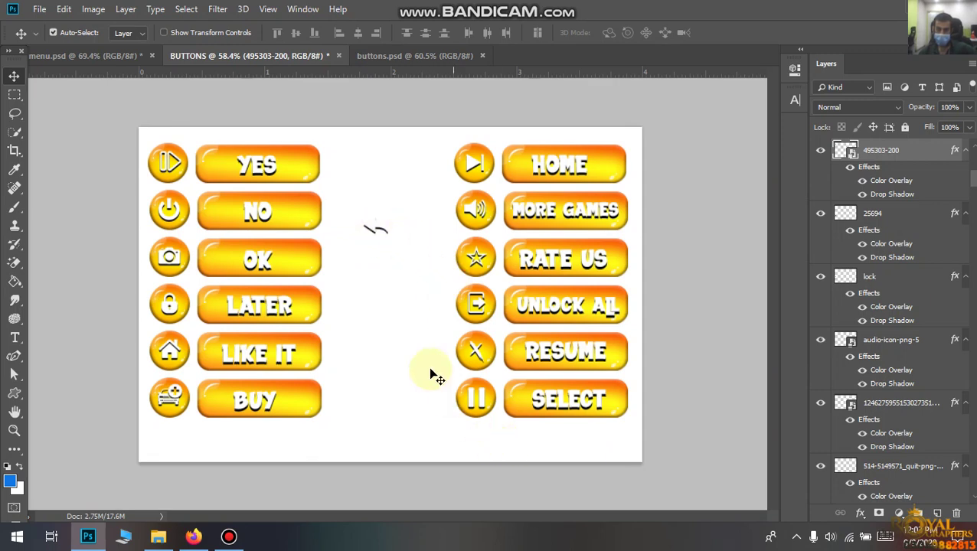
- Duplicate the pause button left of SELECT and put the back-arrow icon in front of its circle
left_click_drag(451, 382, 496, 421)
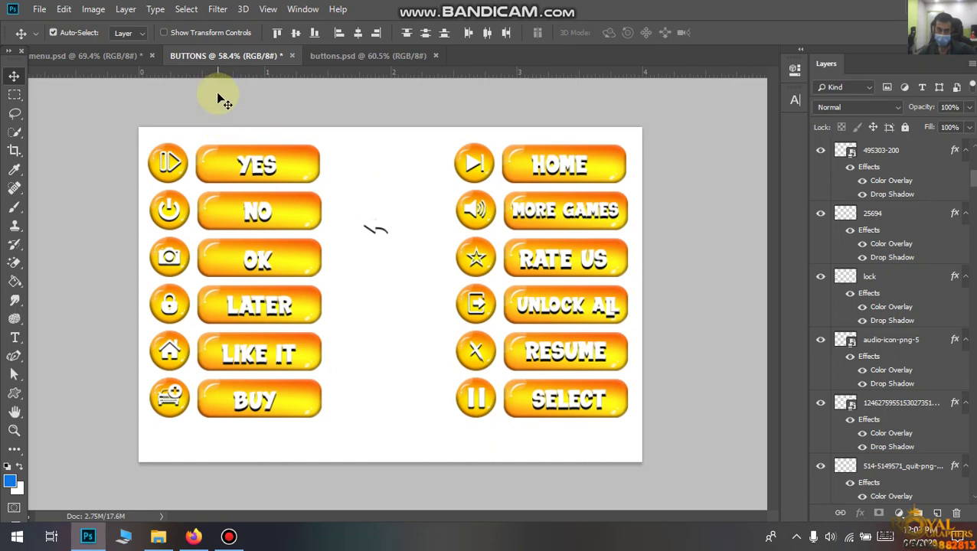
left_click_drag(462, 407, 429, 413)
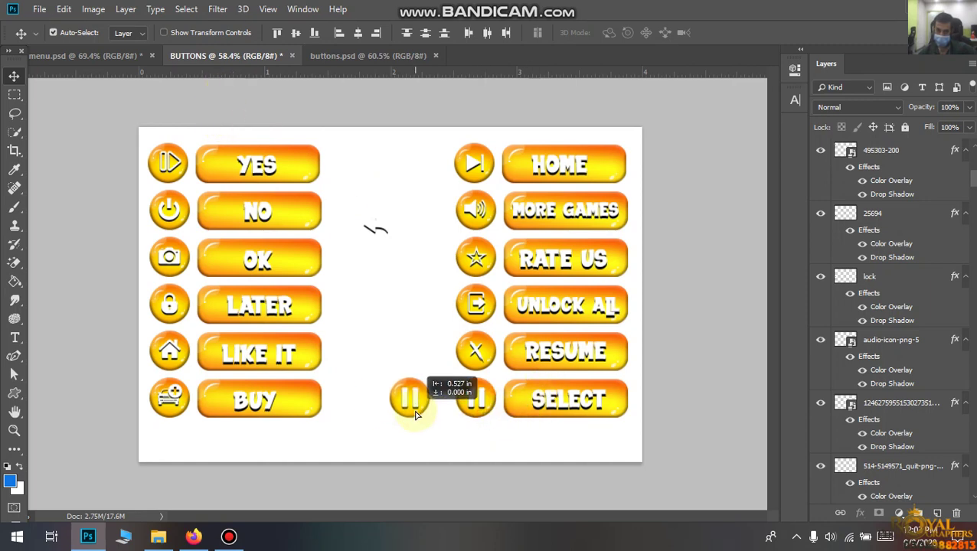
left_click(429, 356)
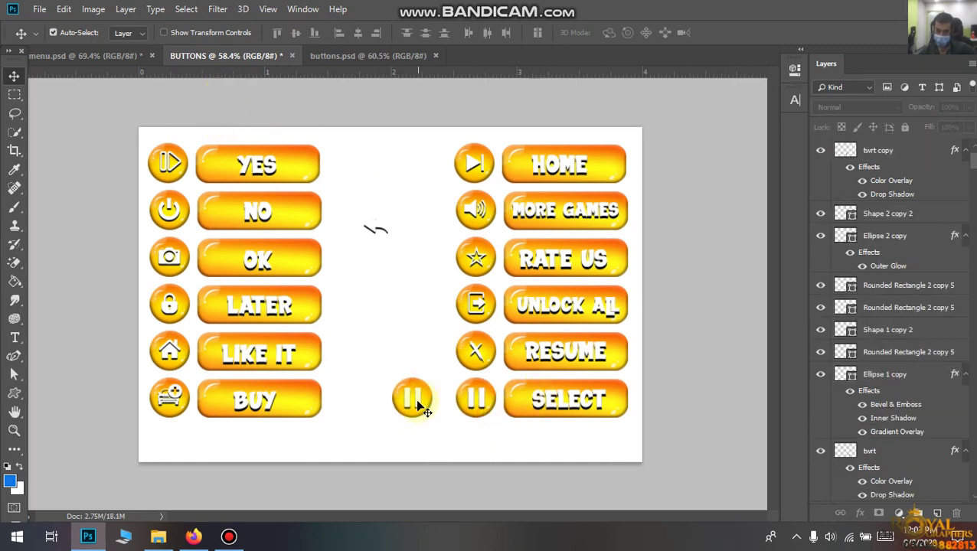
left_click(421, 402)
left_click_drag(371, 230, 414, 404)
key("ctrl+shift+bracketright")
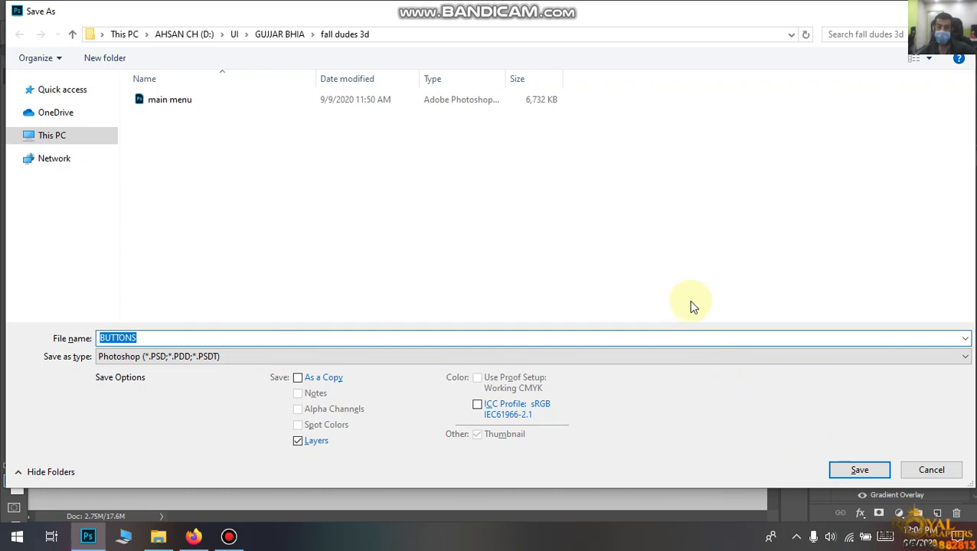
- Save the sheet as BUTTONS.psd in Photoshop format with Maximize Compatibility on
key("Return")
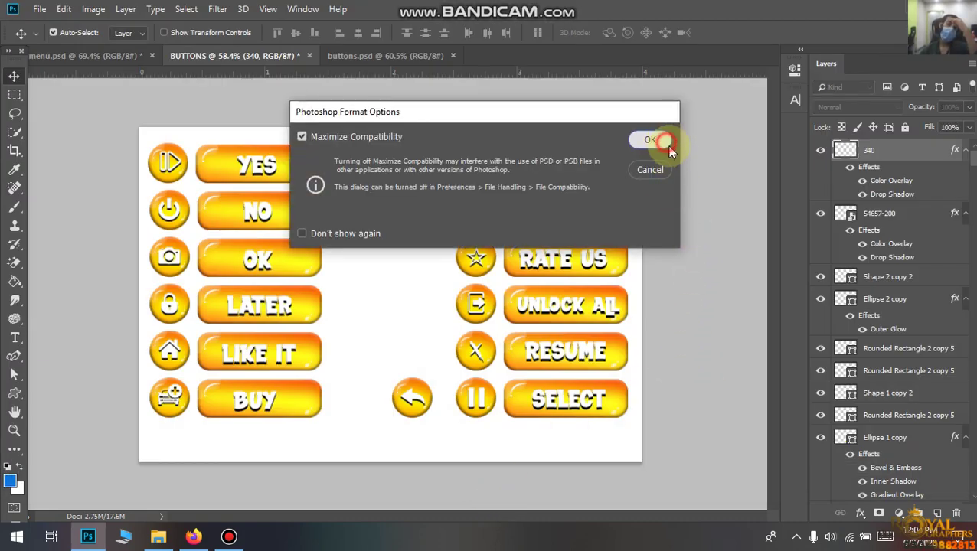
left_click(666, 140)
left_click(228, 535)
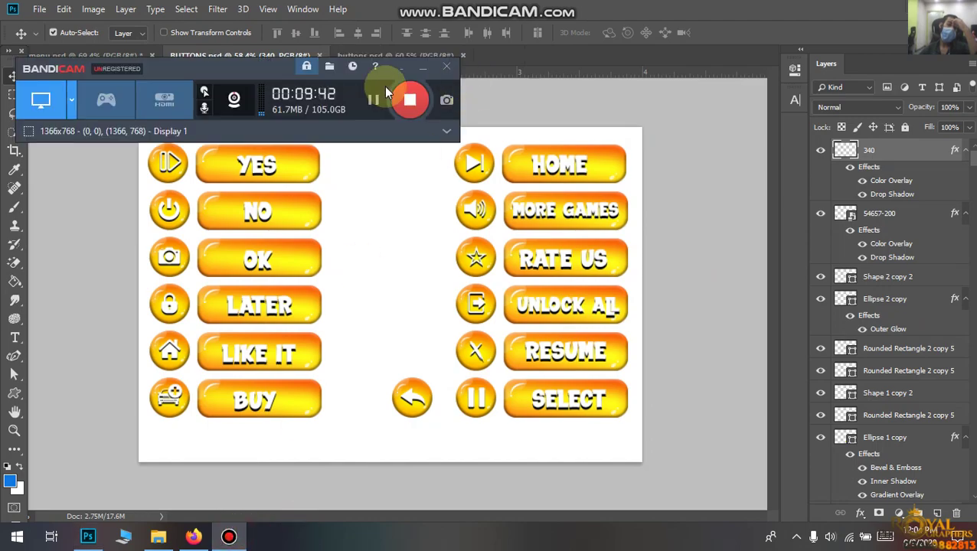